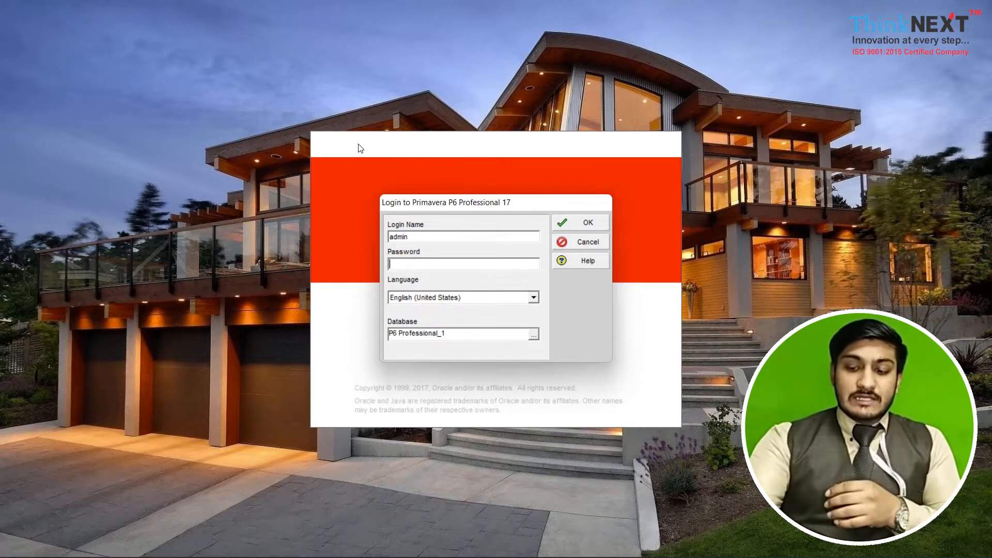
Enter the account password and log in to the P6 Professional_1 database
{"action": "type", "text": "***"}
{"action": "key", "text": "Return"}
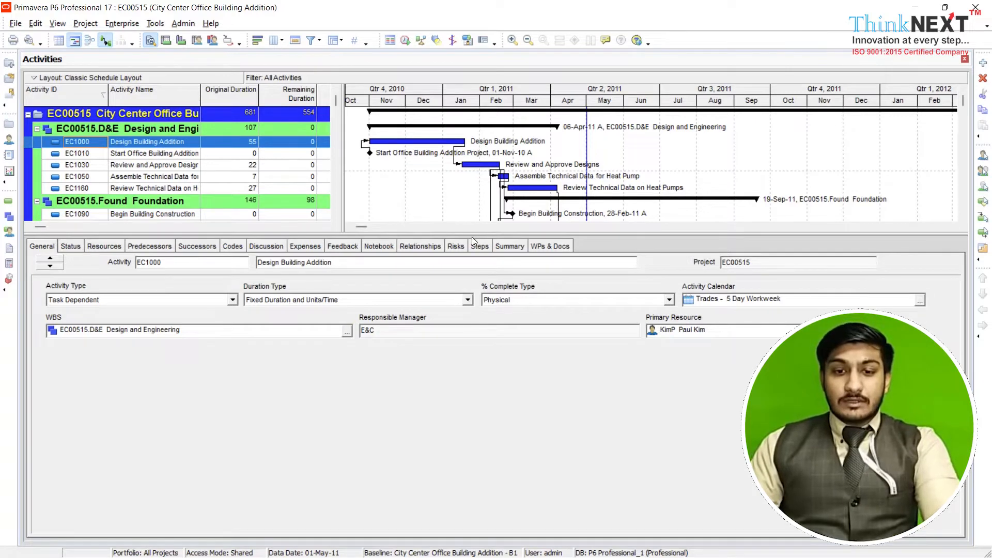
Enlarge the activity table and Gantt chart area and look through the building project's activities
{"action": "left_click_drag", "start_coordinate": [475, 393], "coordinate": [475, 394]}
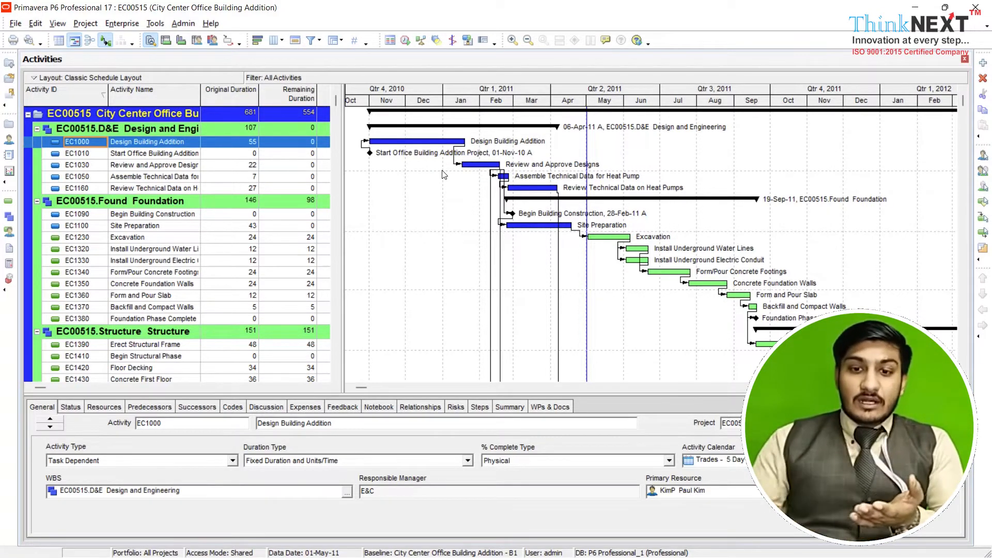
{"action": "scroll", "coordinate": [443, 174], "scroll_direction": "down", "scroll_amount": 7}
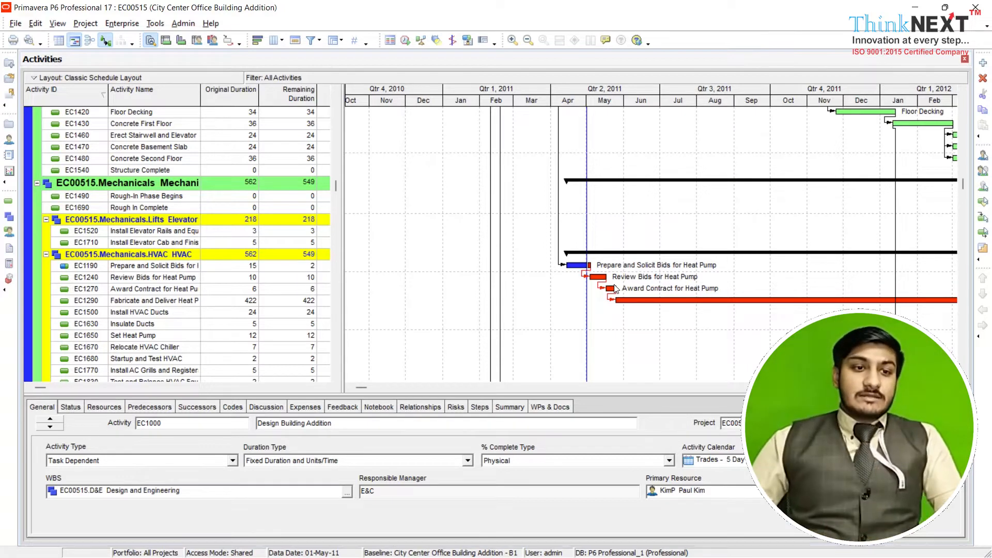
Start creating a new project, review the available EPS levels and keep All Initiatives as its EPS
{"action": "left_click", "coordinate": [11, 26]}
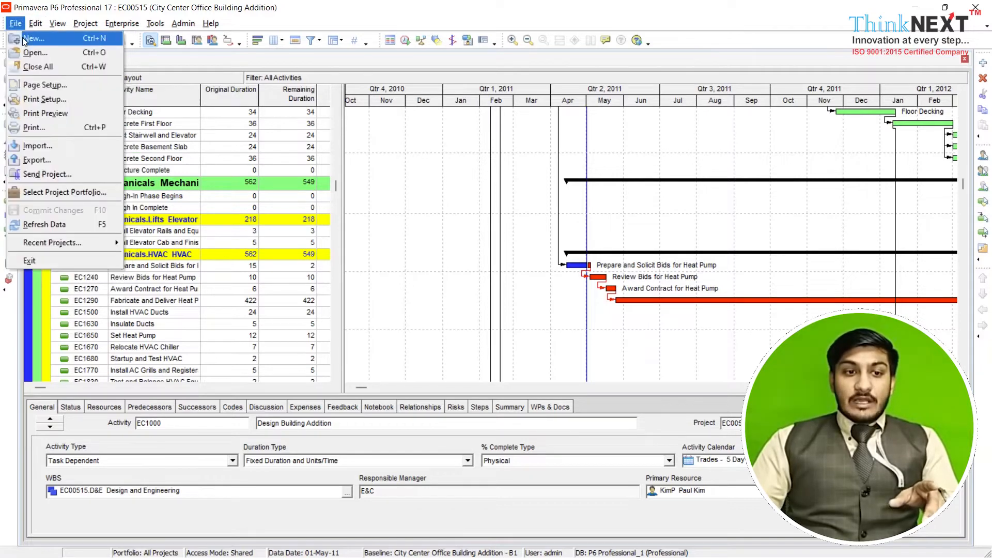
{"action": "left_click", "coordinate": [31, 38]}
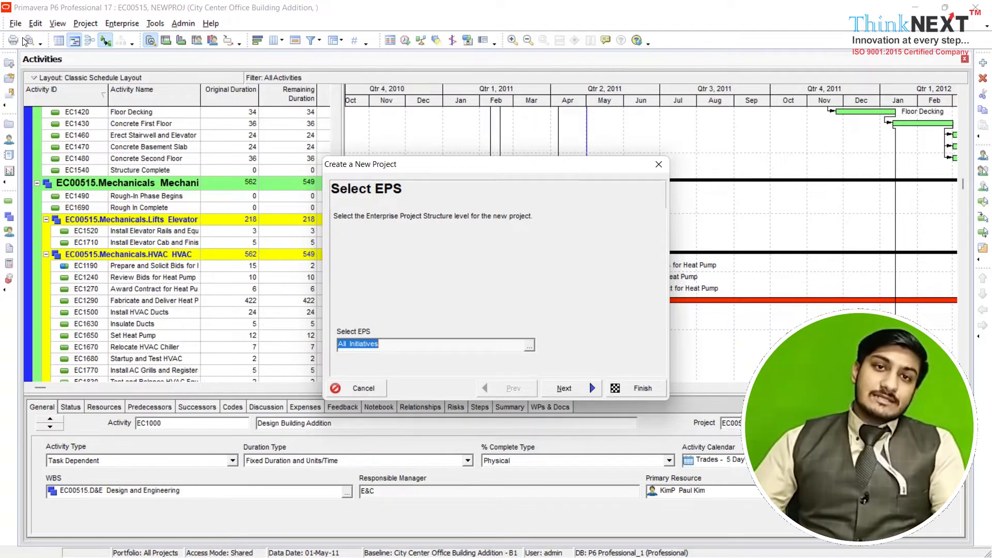
{"action": "left_click", "coordinate": [529, 346]}
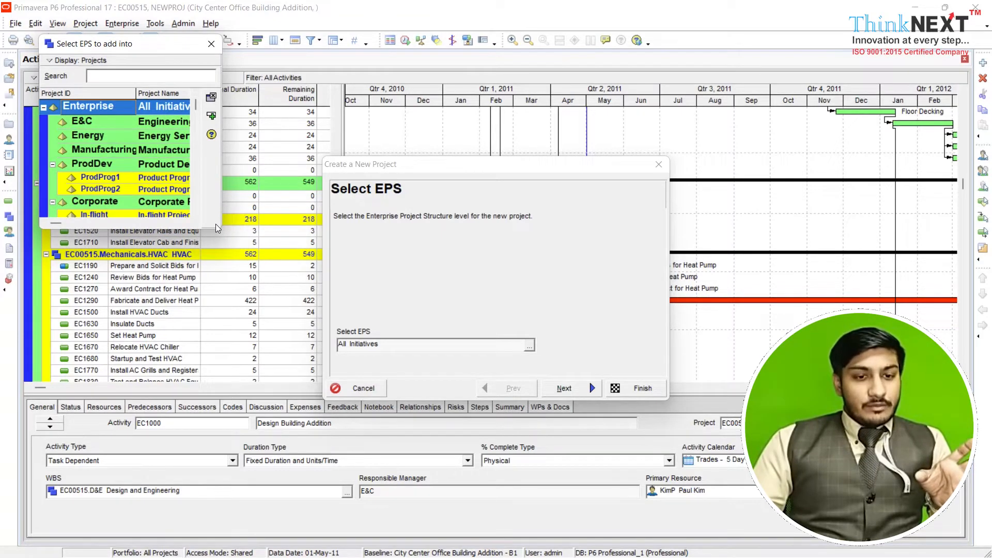
{"action": "left_click_drag", "start_coordinate": [219, 225], "coordinate": [428, 312]}
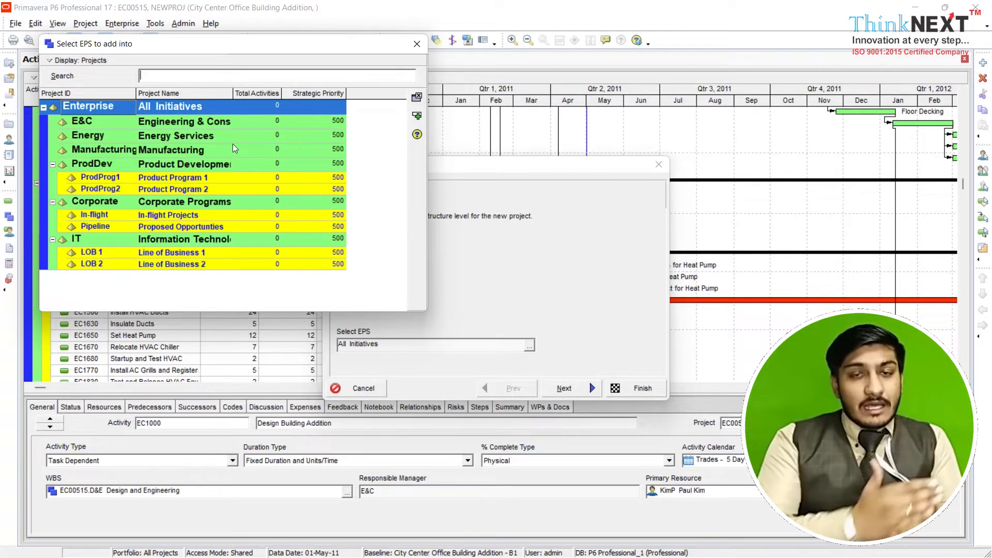
{"action": "left_click", "coordinate": [417, 43]}
{"action": "left_click", "coordinate": [587, 389]}
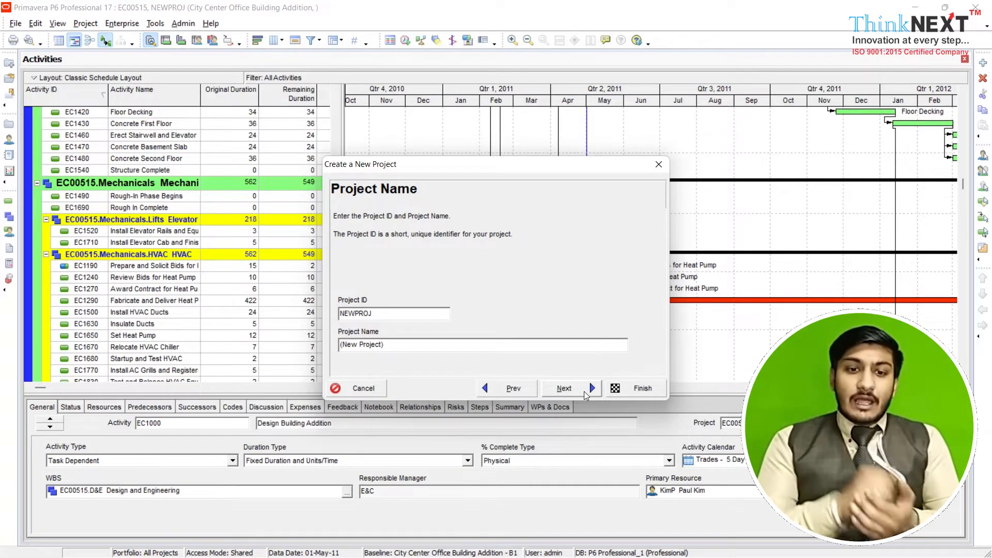
Set the new project's ID to 012345 and its name to "Gd const."
{"action": "double_click", "coordinate": [366, 314]}
{"action": "type", "text": "012345"}
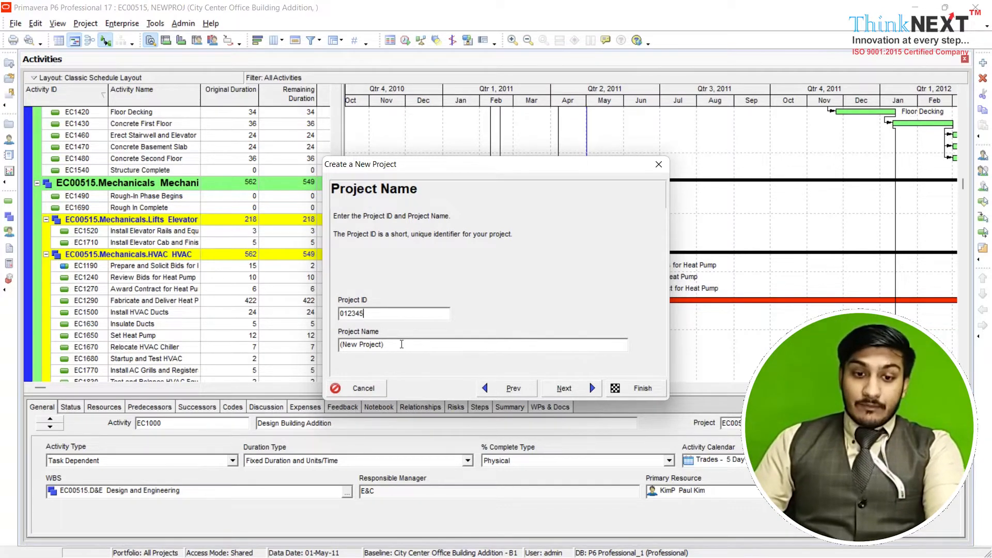
{"action": "left_click_drag", "start_coordinate": [403, 343], "coordinate": [298, 374]}
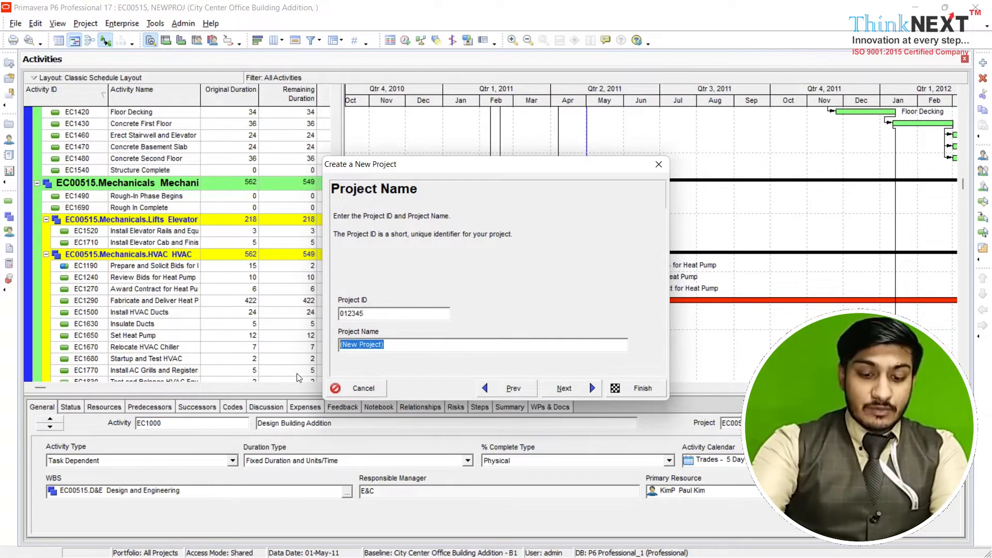
{"action": "type", "text": "Gd"}
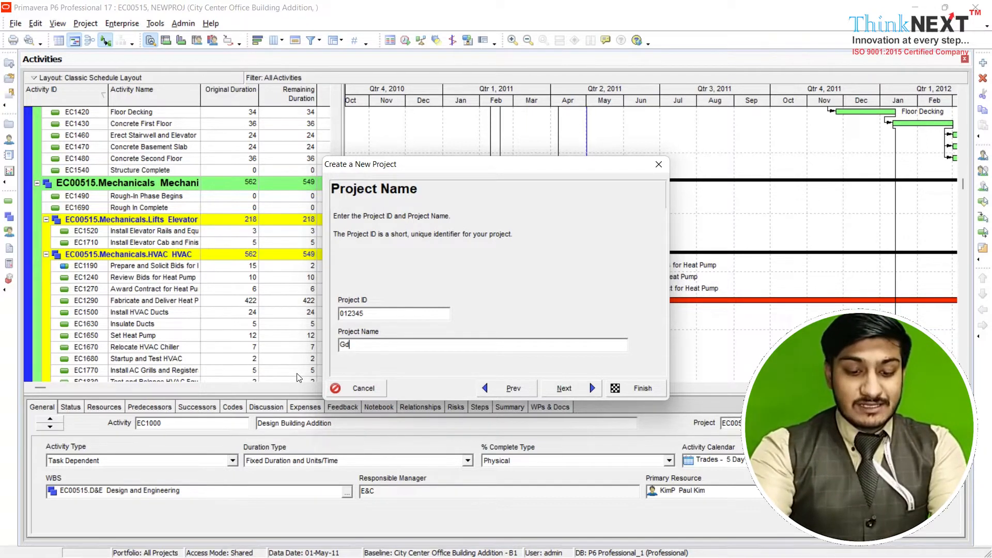
{"action": "type", "text": " const."}
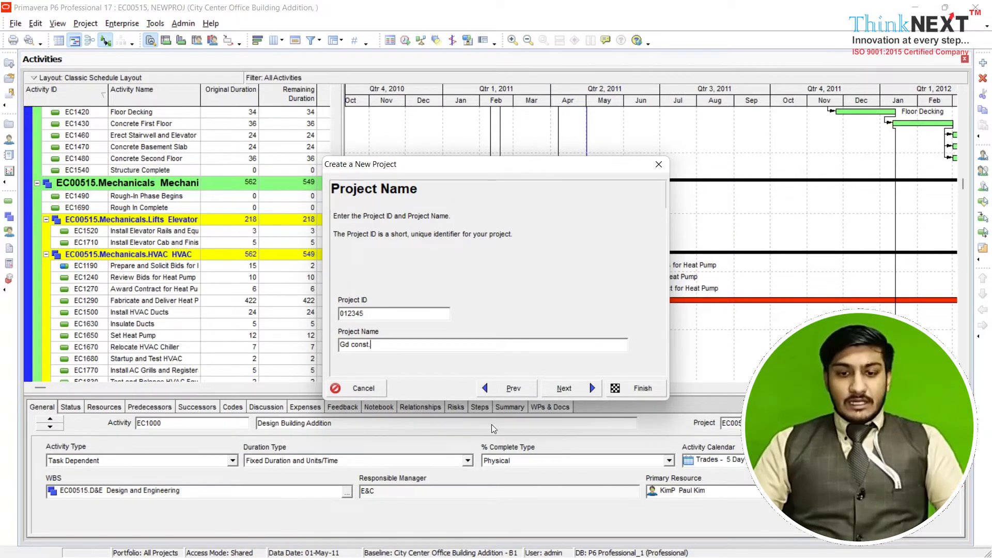
{"action": "left_click", "coordinate": [580, 390]}
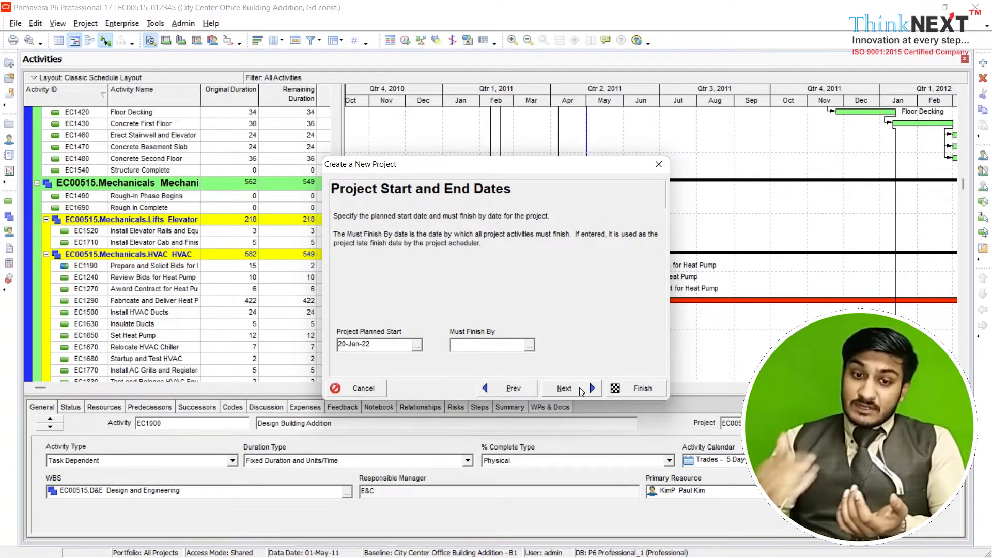
Accept 20-Jan-22 as the project's planned start and set its Must Finish By date to 20-Jan-23
{"action": "left_click", "coordinate": [417, 345]}
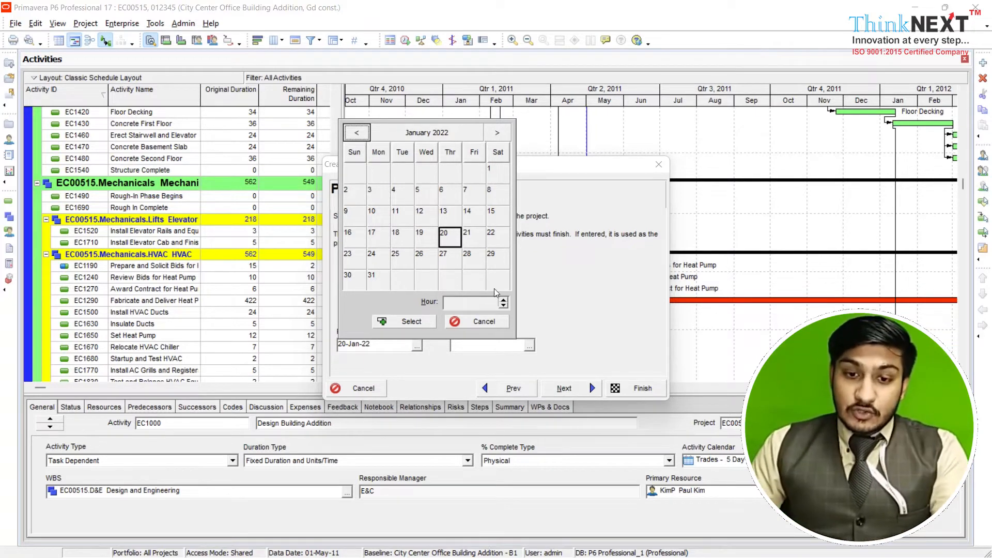
{"action": "left_click", "coordinate": [420, 322]}
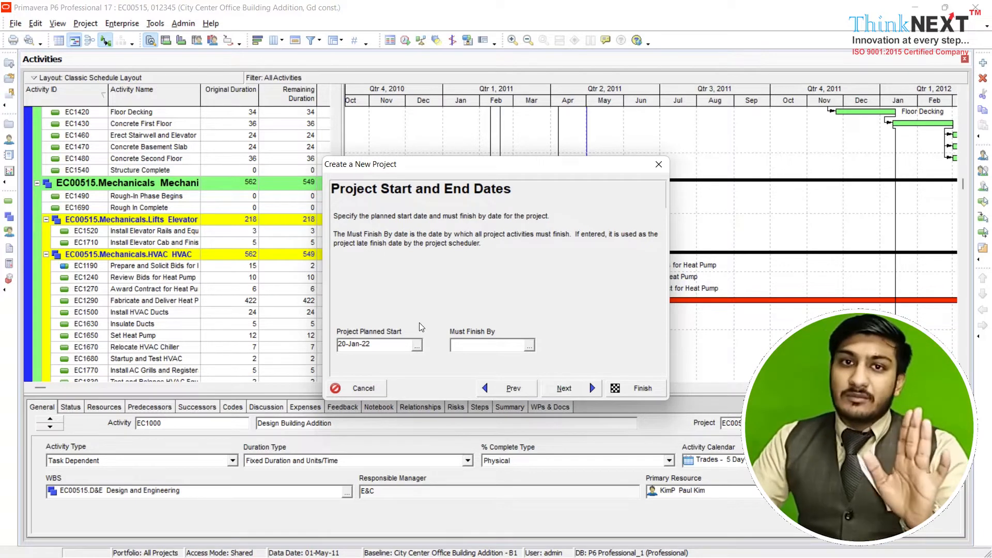
{"action": "left_click", "coordinate": [530, 344]}
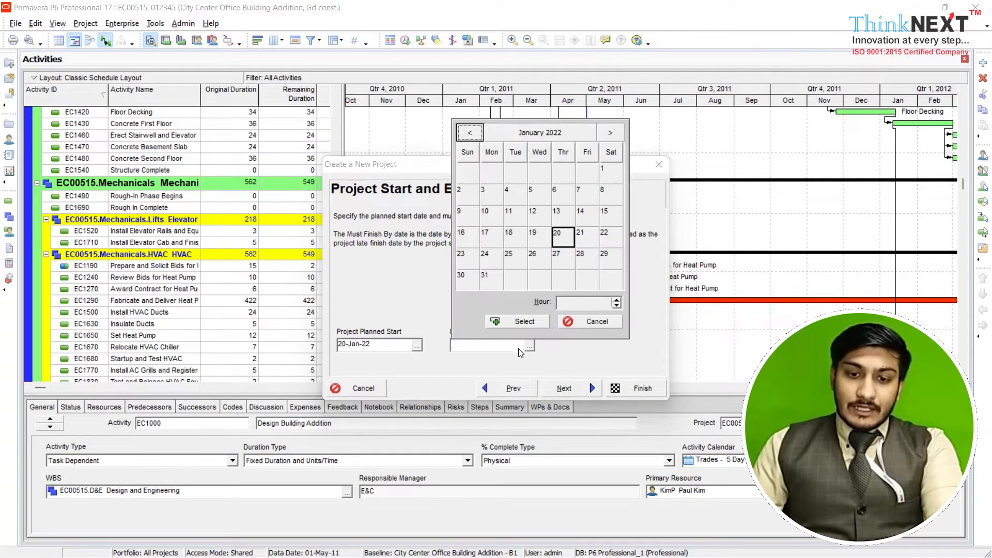
{"action": "left_click", "coordinate": [608, 132]}
{"action": "left_click", "coordinate": [608, 133]}
{"action": "left_click", "coordinate": [608, 132]}
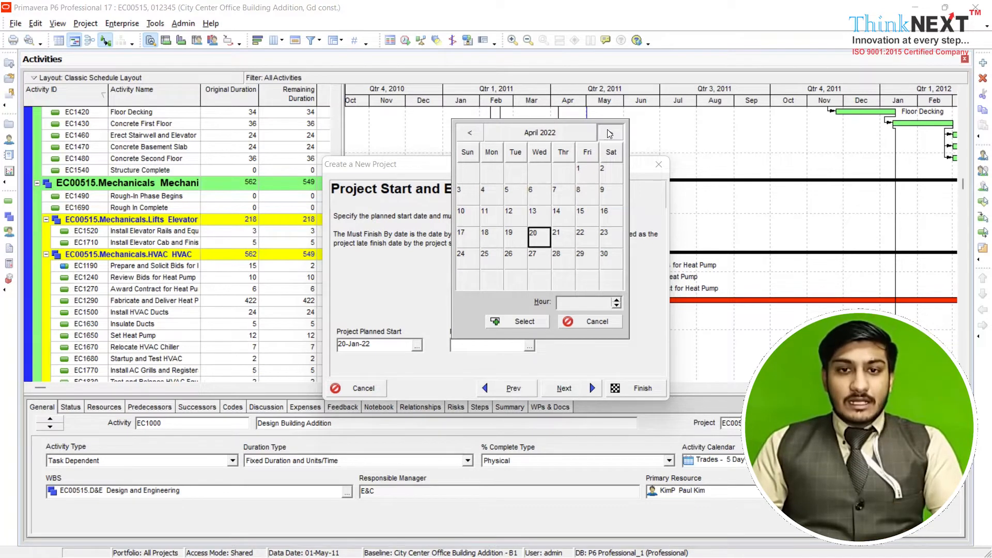
{"action": "left_click", "coordinate": [610, 133]}
{"action": "left_click", "coordinate": [609, 133]}
{"action": "left_click", "coordinate": [610, 133]}
{"action": "left_click", "coordinate": [609, 133]}
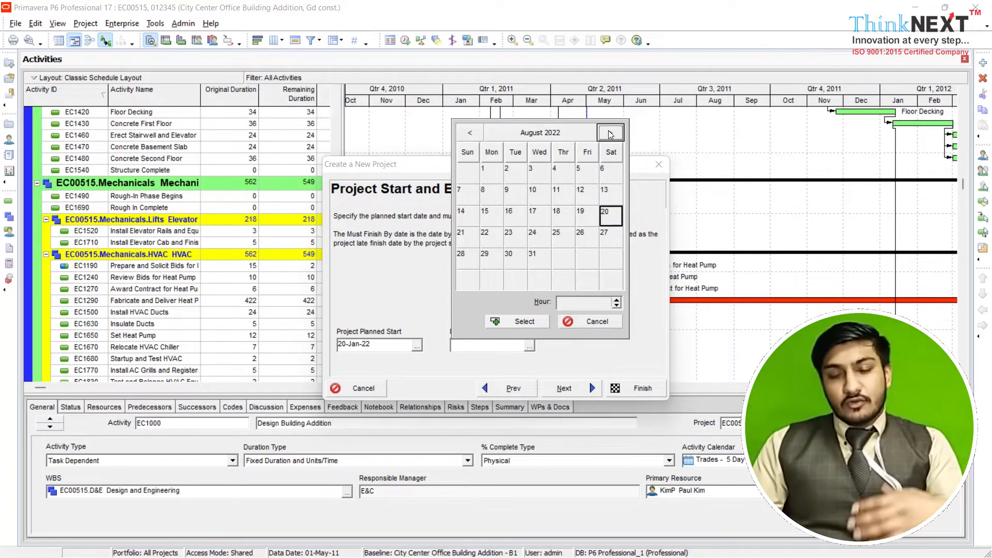
{"action": "left_click", "coordinate": [608, 133]}
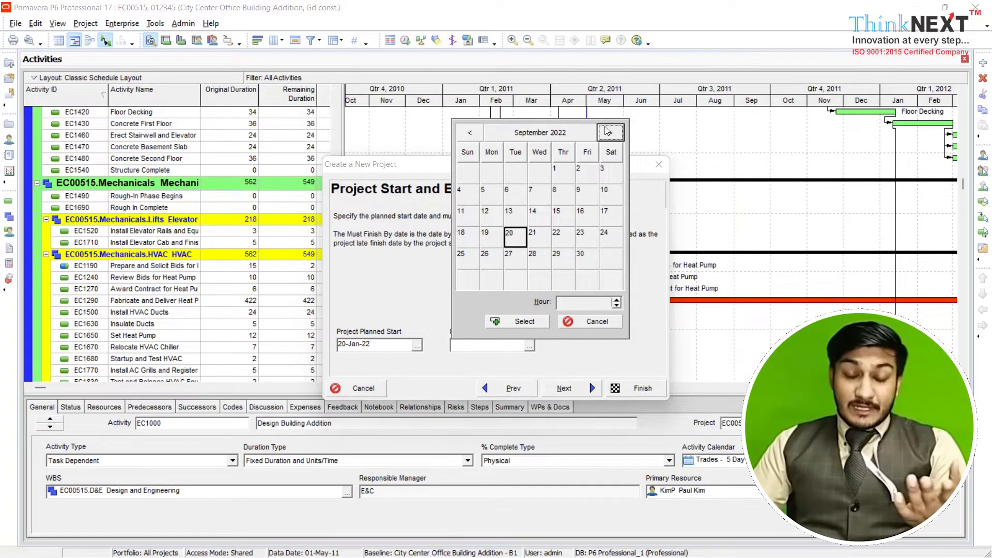
{"action": "left_click", "coordinate": [609, 133]}
{"action": "left_click", "coordinate": [608, 133]}
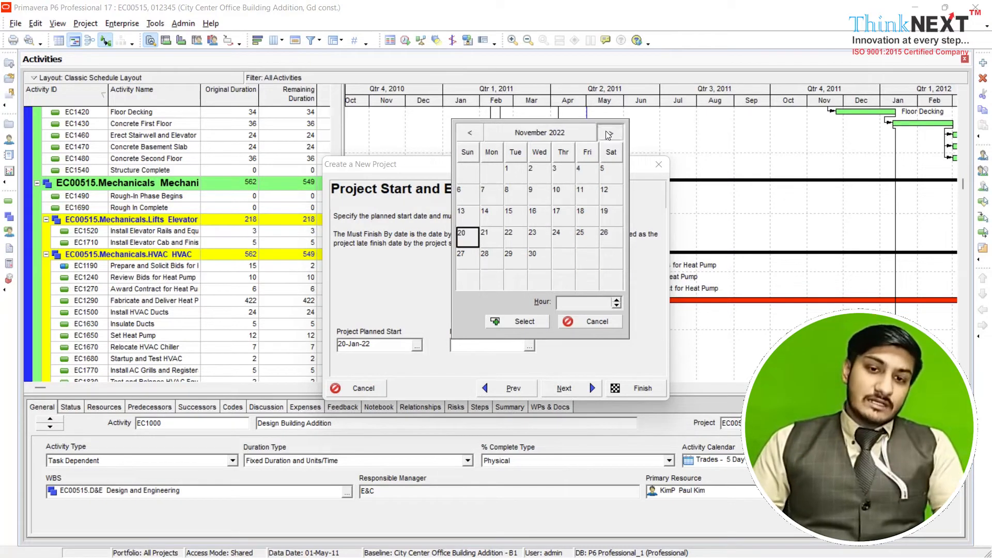
{"action": "left_click", "coordinate": [608, 133]}
{"action": "left_click", "coordinate": [608, 133]}
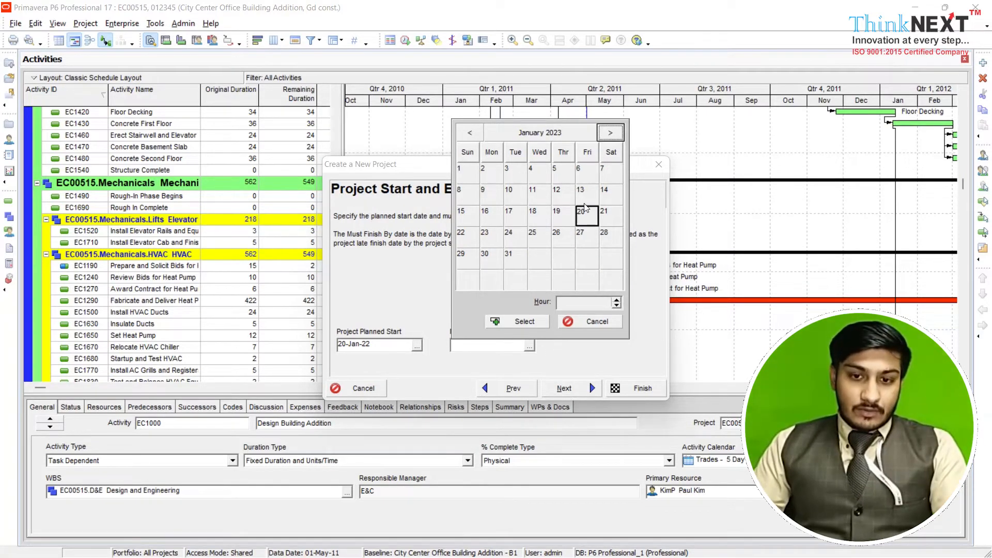
{"action": "left_click", "coordinate": [532, 321]}
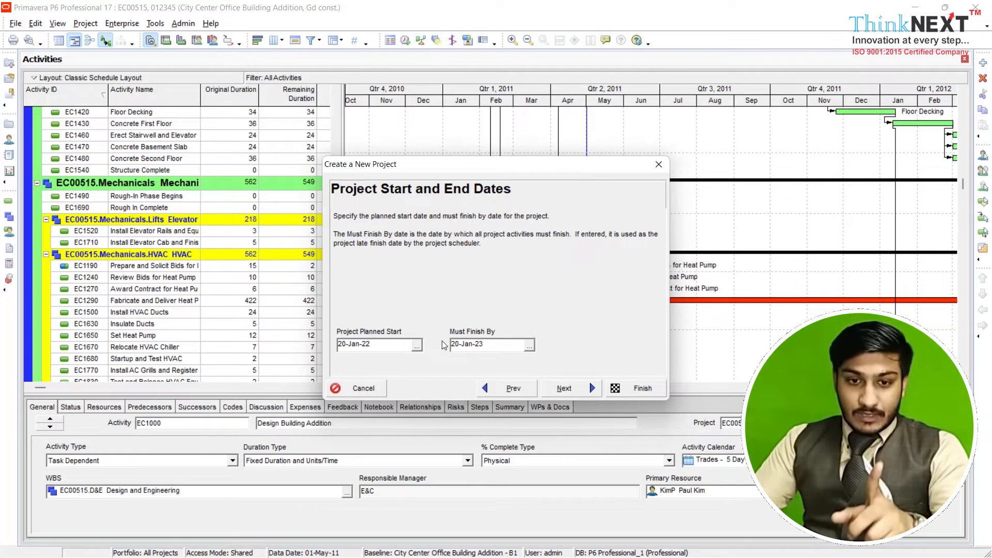
{"action": "left_click", "coordinate": [585, 387]}
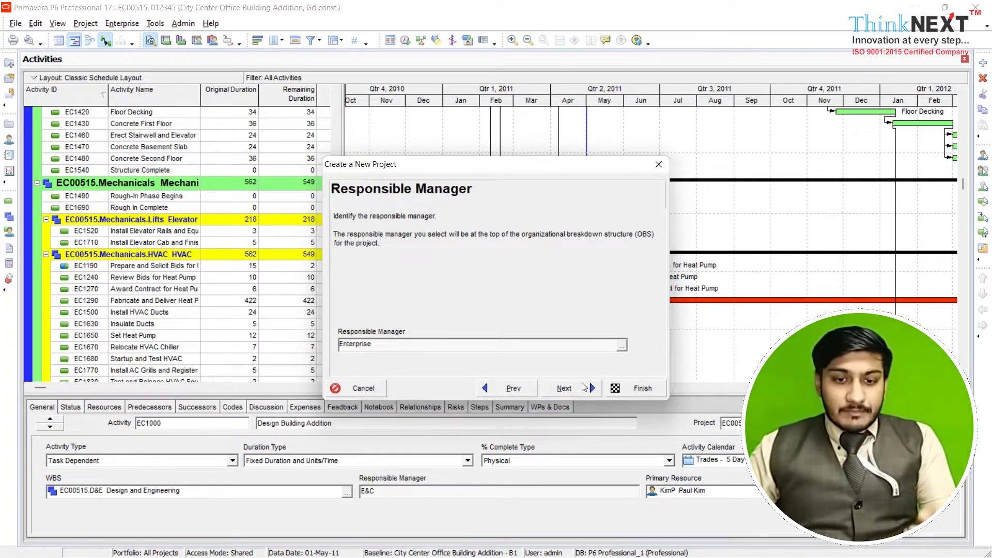
Keep Enterprise as responsible manager, choose Standard Rate as the assignment rate type and finish creating the project
{"action": "left_click", "coordinate": [584, 387]}
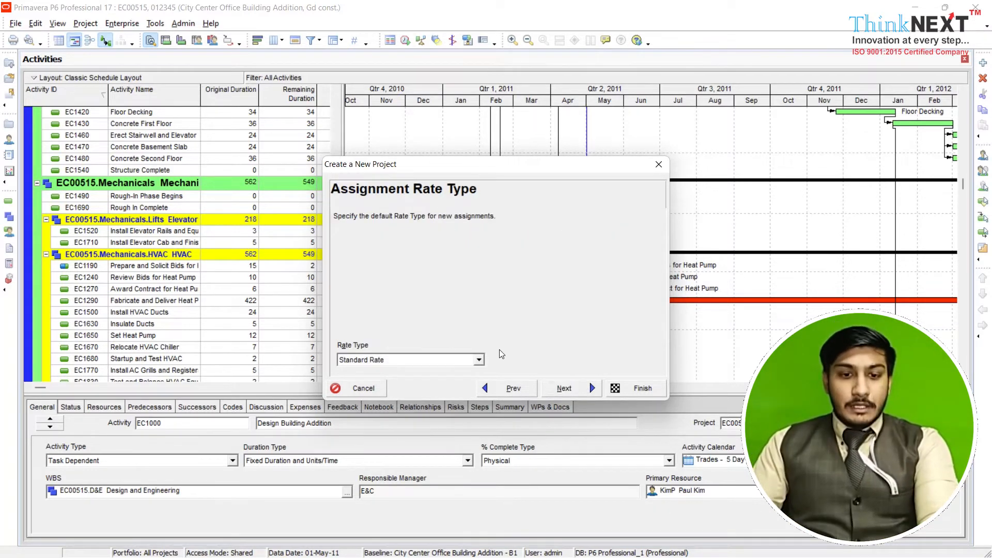
{"action": "left_click", "coordinate": [479, 360]}
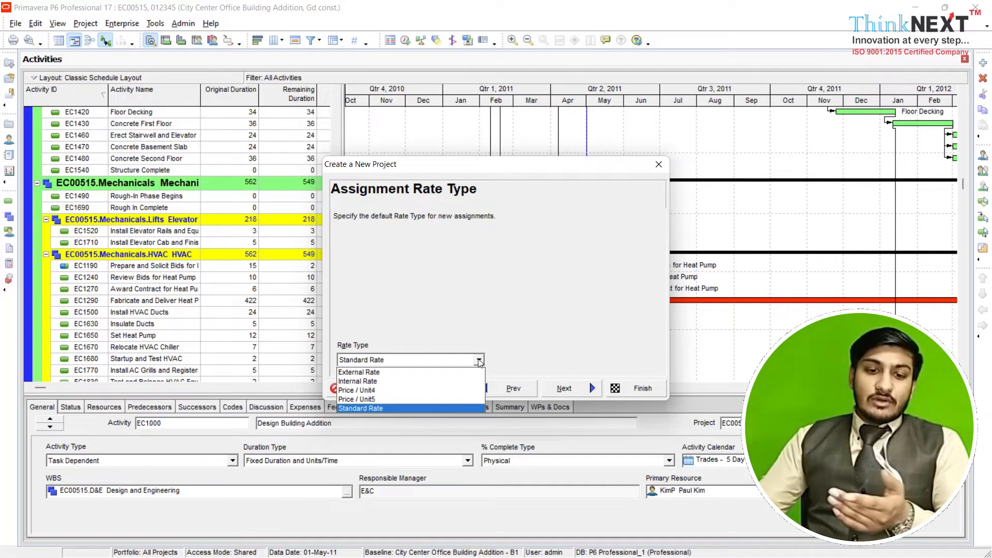
{"action": "left_click", "coordinate": [396, 408]}
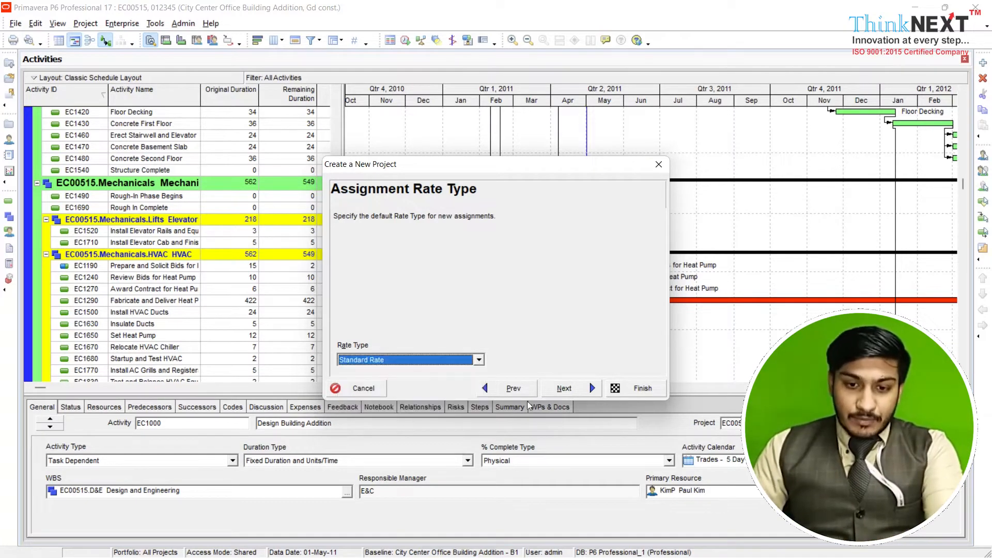
{"action": "left_click", "coordinate": [565, 390]}
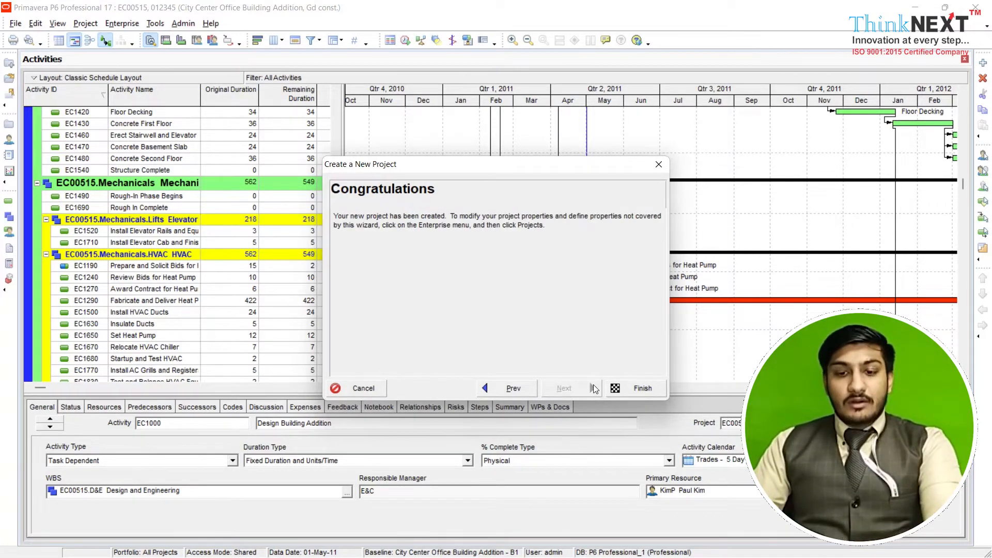
{"action": "left_click", "coordinate": [619, 390]}
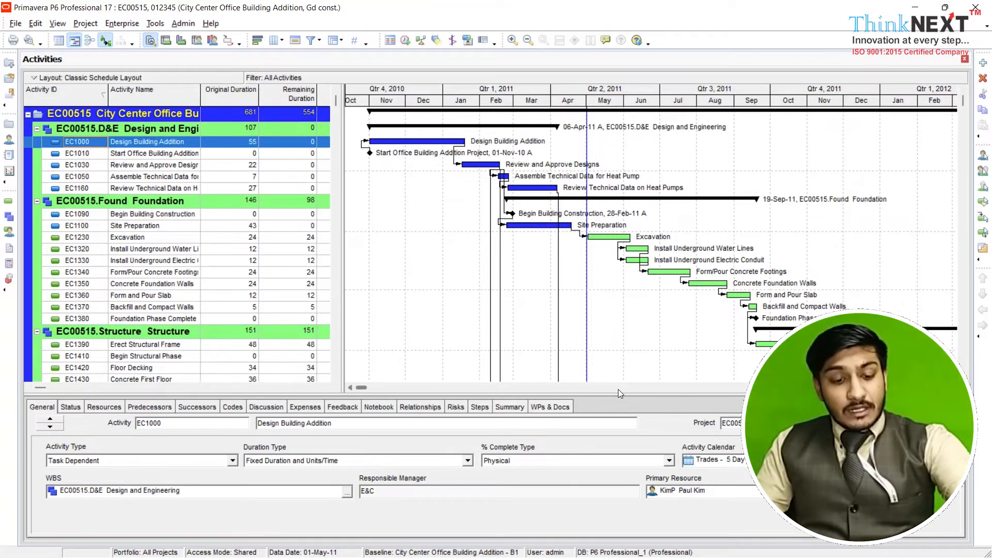
Open the project 012345 "Gd const." under All Initiatives
{"action": "key", "text": "ctrl+o"}
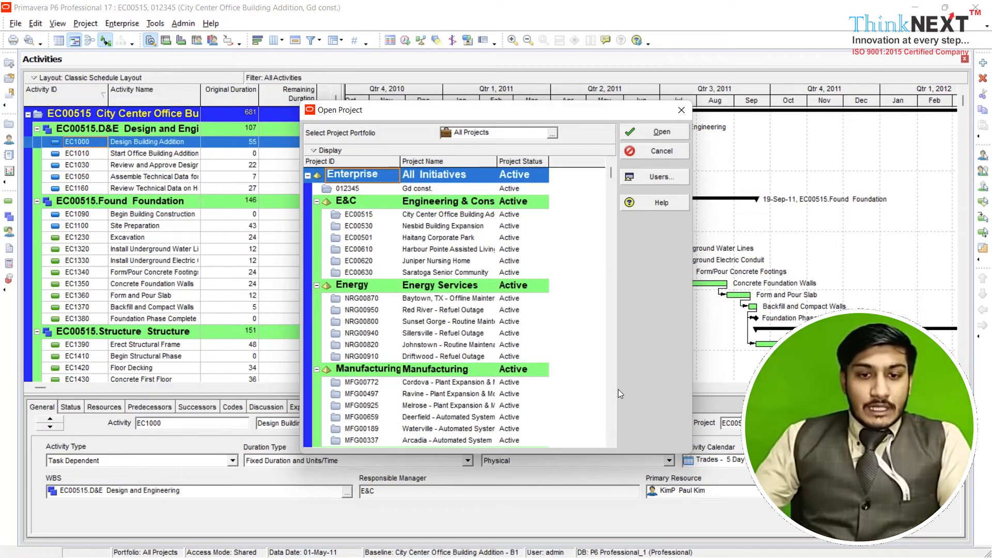
{"action": "left_click", "coordinate": [413, 191]}
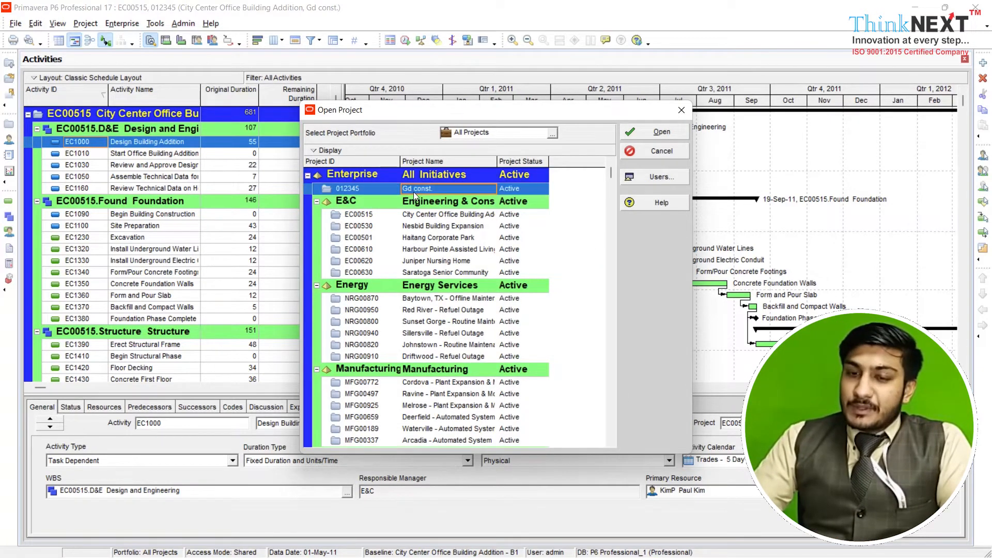
{"action": "left_click", "coordinate": [642, 132]}
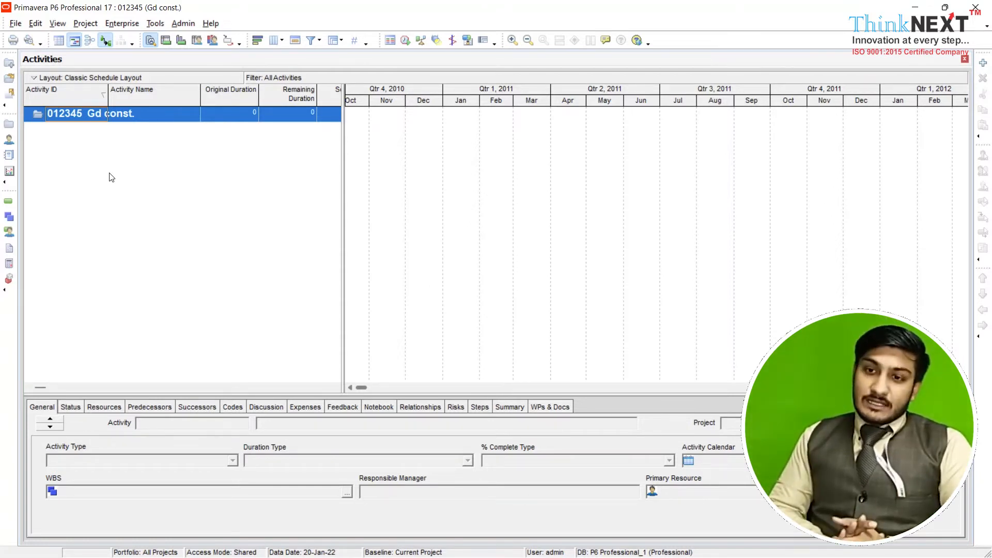
Open the project's WBS view and add a WBS element with code 10235 under Gd const
{"action": "left_click", "coordinate": [86, 24]}
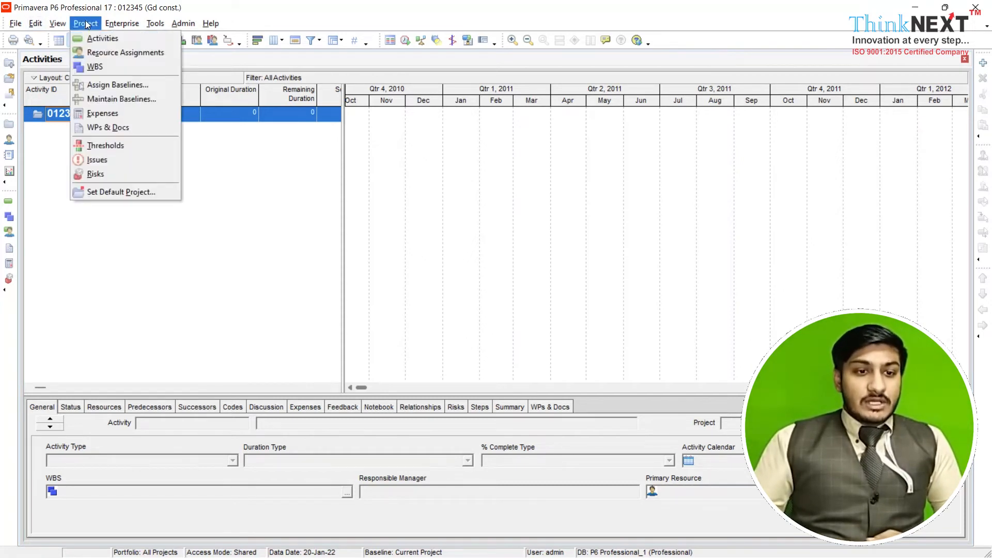
{"action": "left_click", "coordinate": [93, 66]}
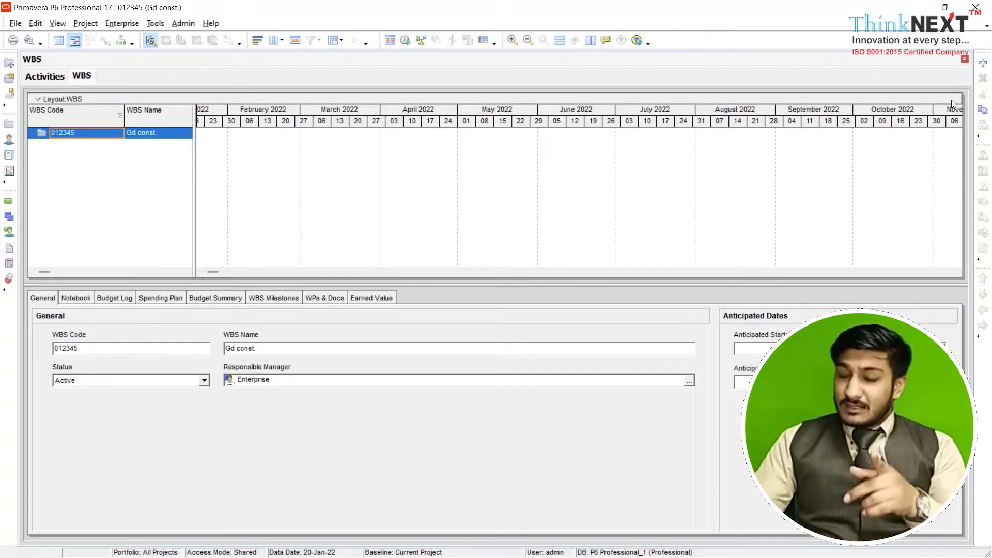
{"action": "left_click", "coordinate": [982, 63]}
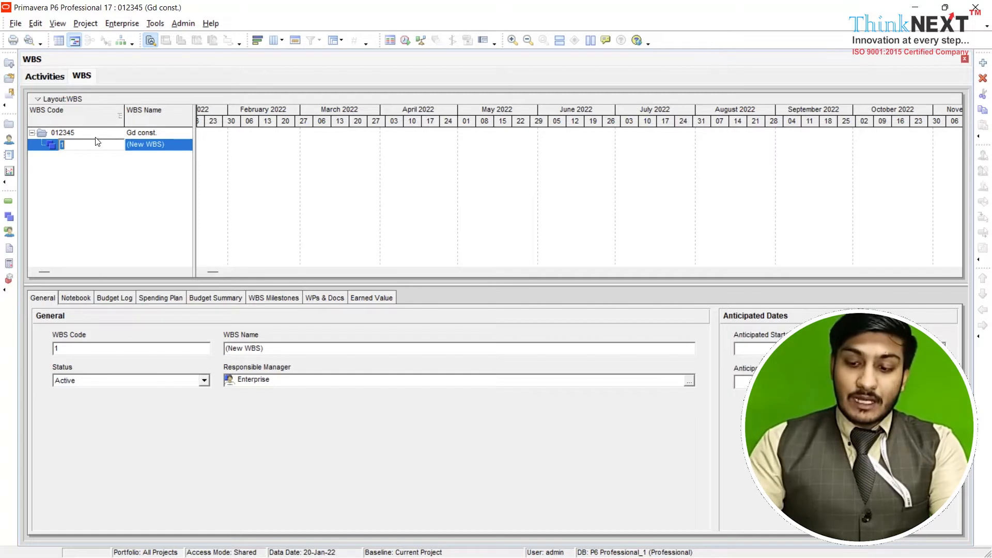
{"action": "type", "text": "10235"}
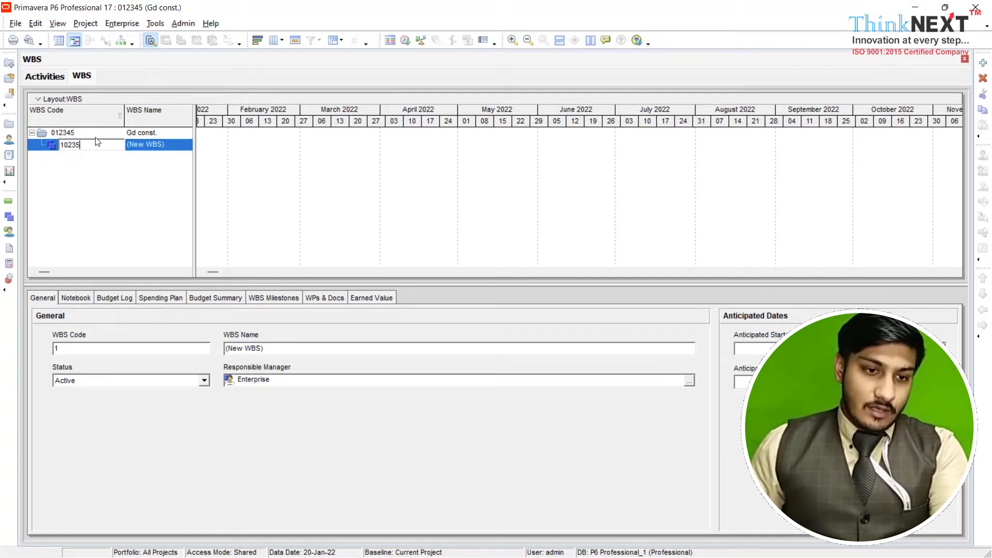
Name the new WBS element 10235 "Leveling"
{"action": "left_click", "coordinate": [163, 146]}
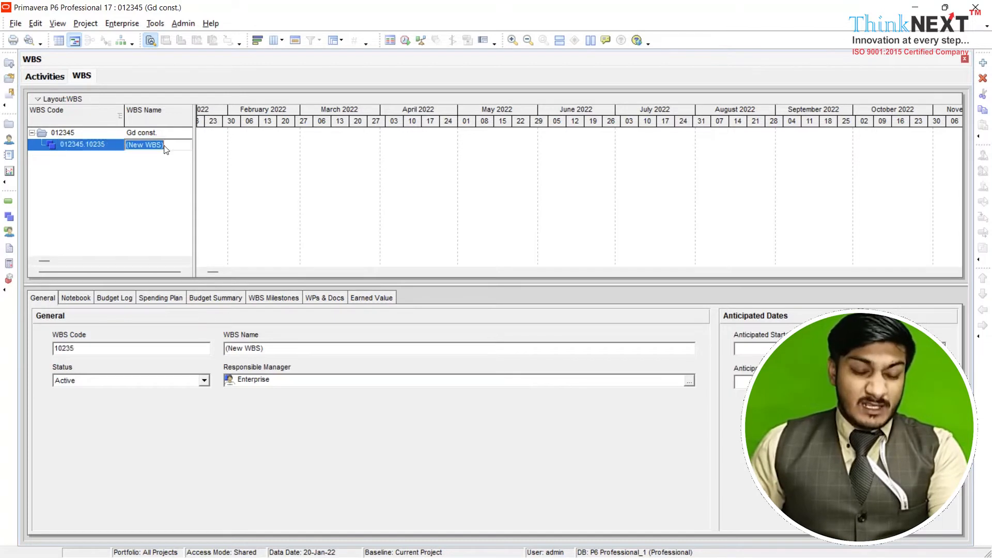
{"action": "type", "text": "auto"}
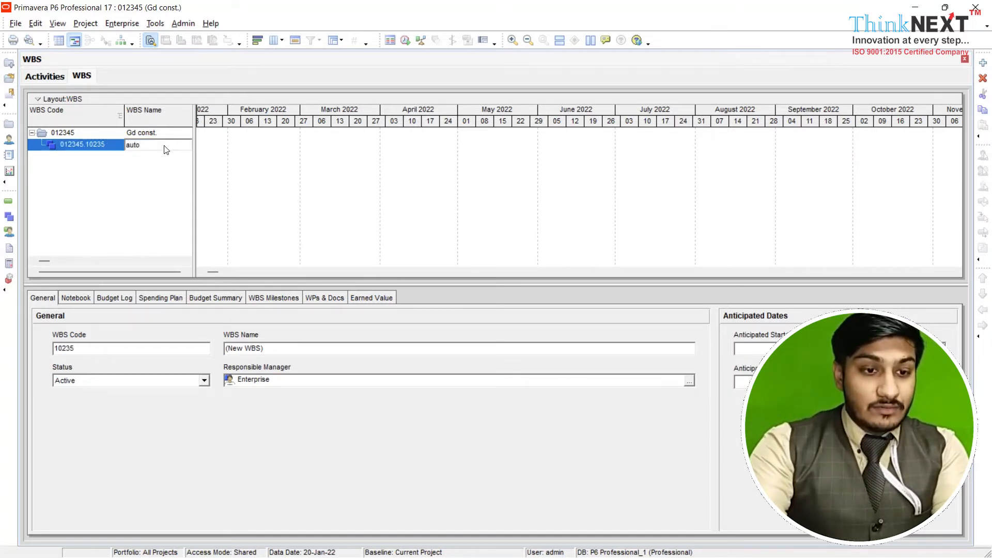
{"action": "key", "text": "BackSpace"}
{"action": "key", "text": "BackSpace"}
{"action": "key", "text": "BackSpace"}
{"action": "key", "text": "BackSpace"}
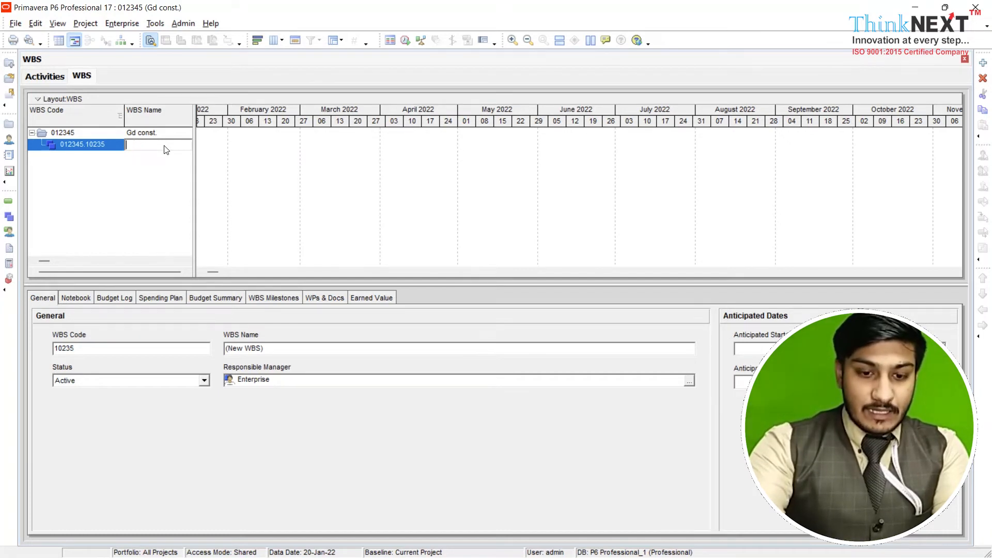
{"action": "type", "text": "Lev"}
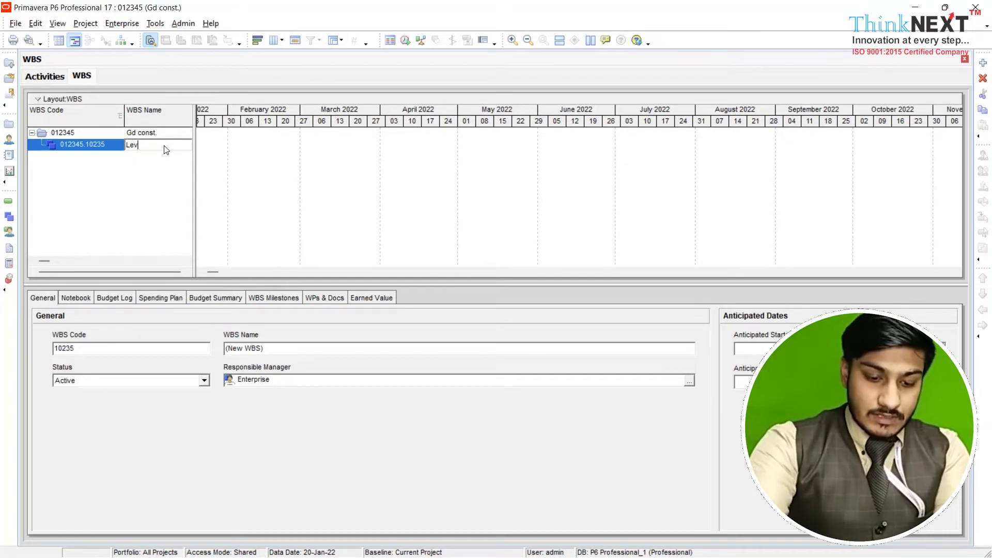
{"action": "type", "text": "eling"}
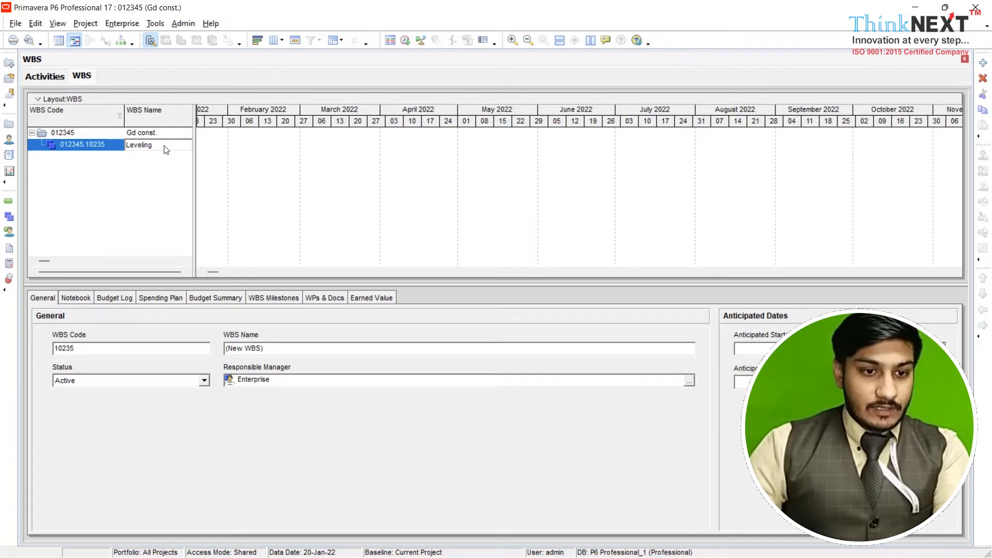
{"action": "key", "text": "Return"}
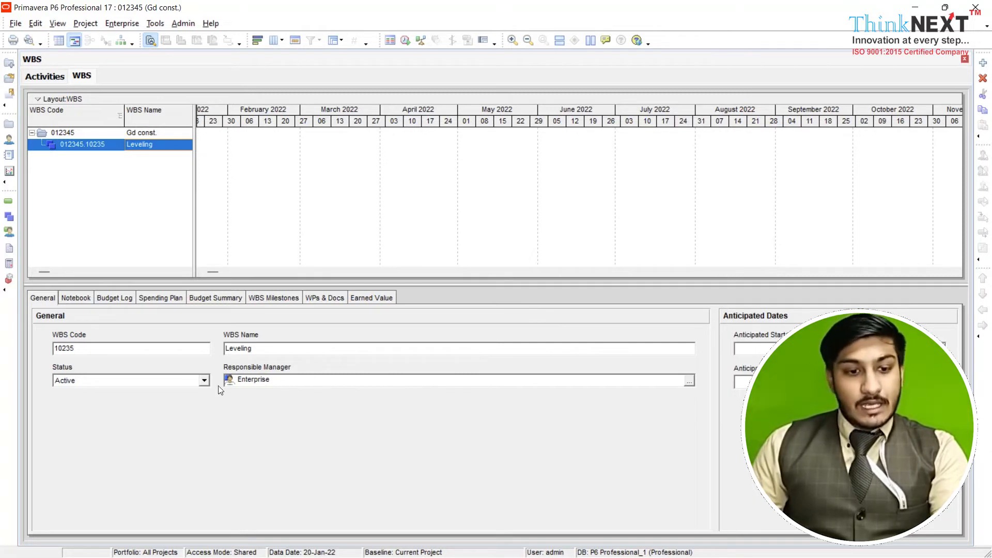
{"action": "left_click", "coordinate": [88, 296]}
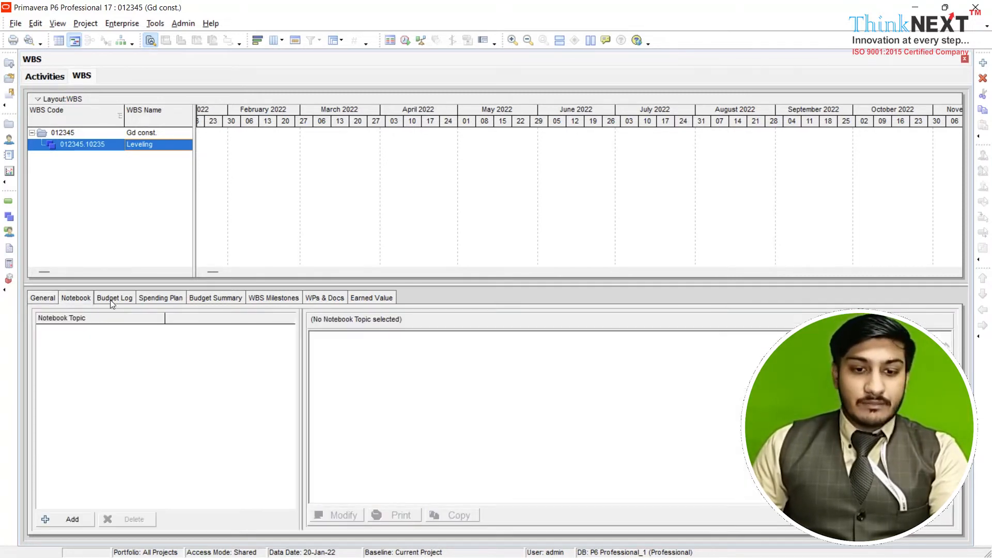
{"action": "left_click", "coordinate": [38, 300]}
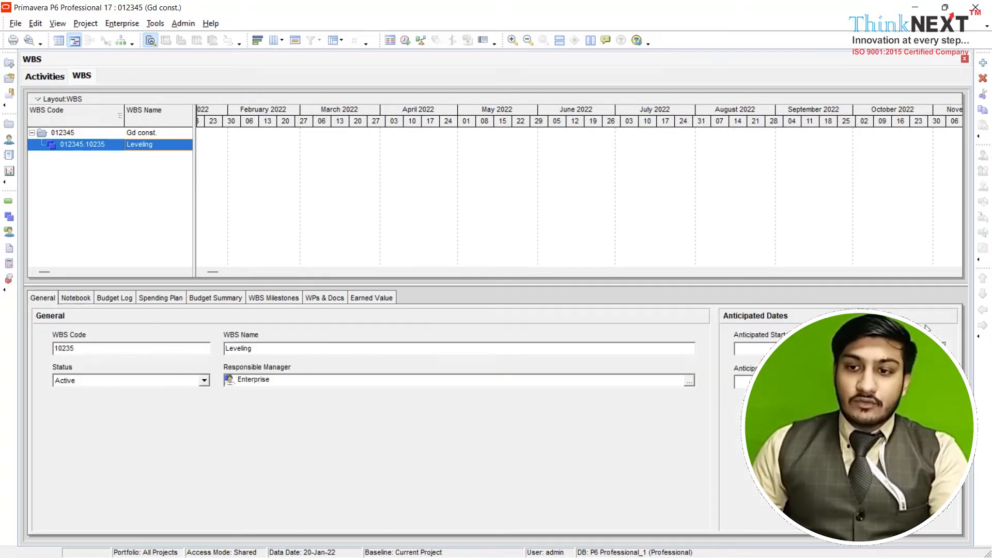
Add a child WBS element under Leveling, keeping its default code, and name it "Autolevel"
{"action": "left_click", "coordinate": [981, 65]}
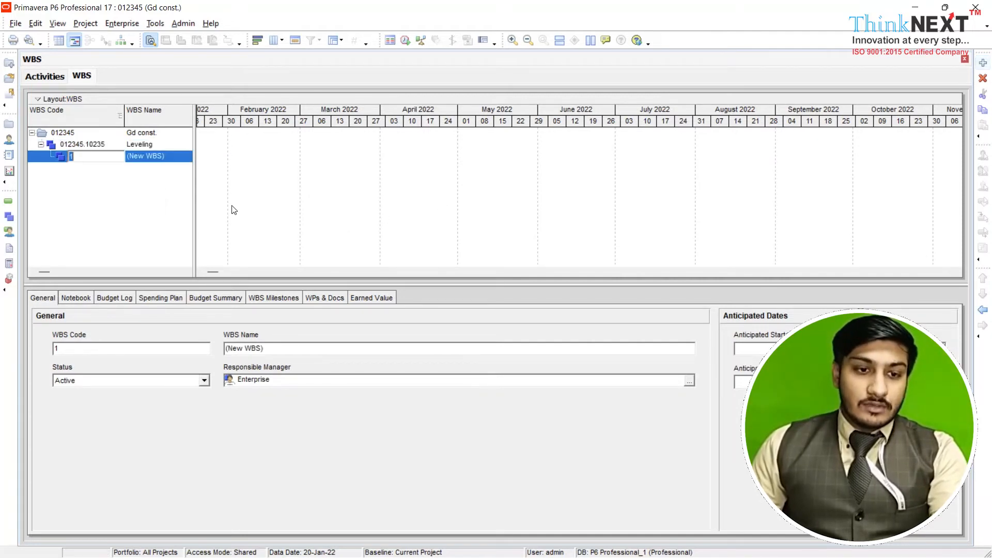
{"action": "left_click", "coordinate": [155, 157]}
{"action": "left_click", "coordinate": [153, 157]}
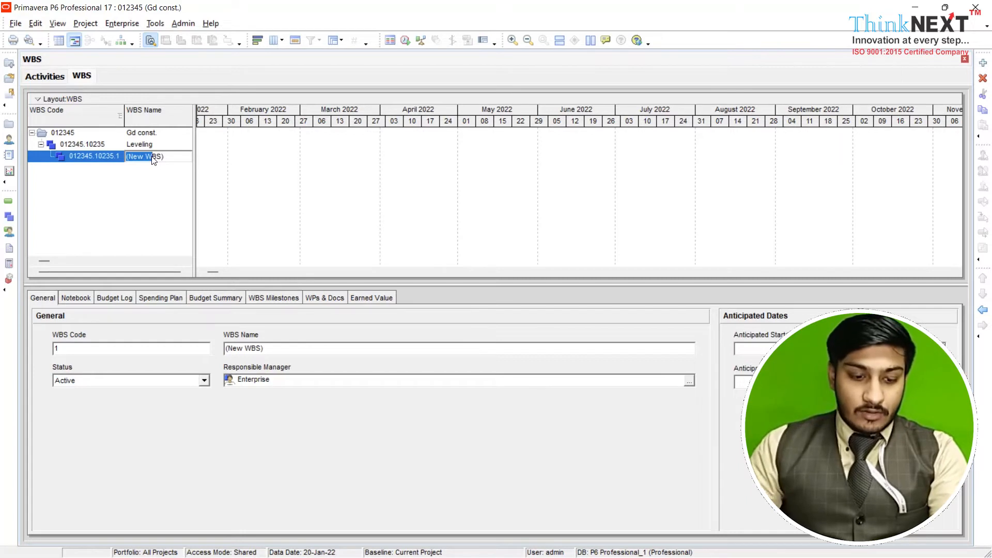
{"action": "type", "text": "AutoBS"}
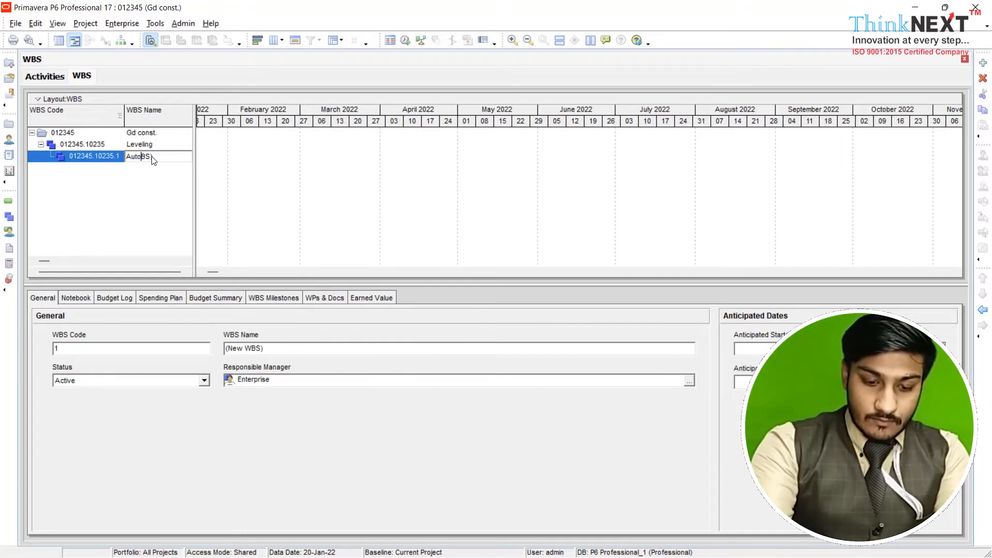
{"action": "type", "text": "lev"}
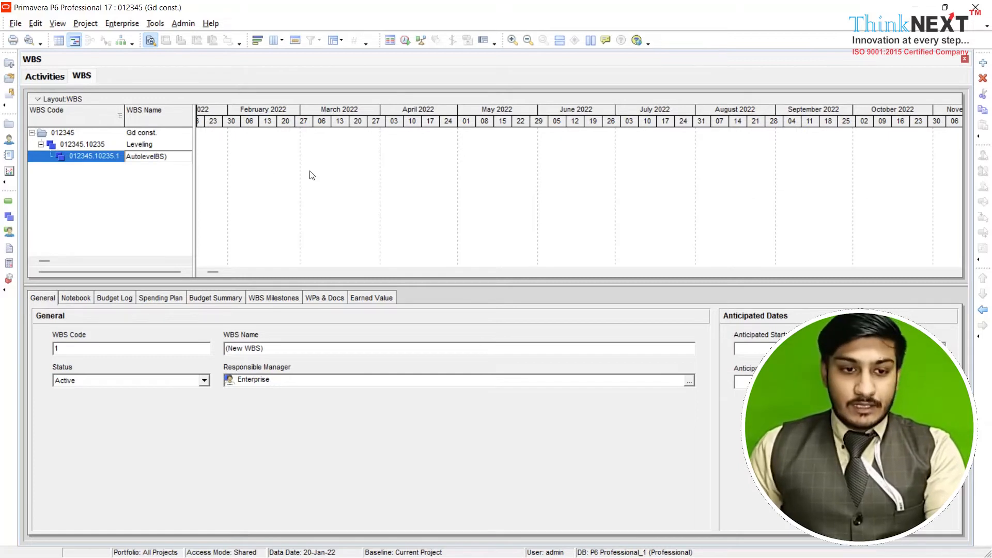
{"action": "type", "text": "el"}
{"action": "key", "text": "Delete"}
{"action": "key", "text": "Delete"}
{"action": "key", "text": "Delete"}
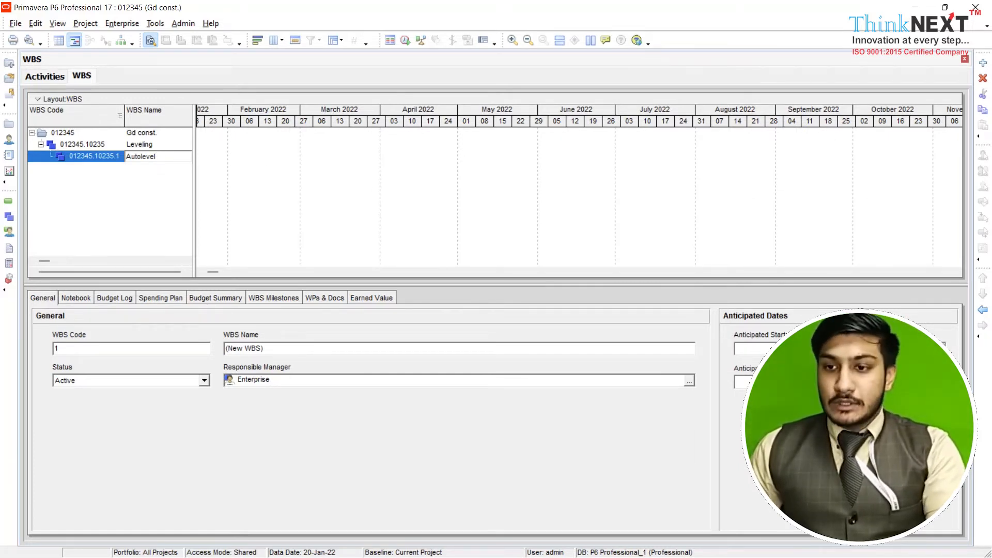
Add a WBS element named "plan table survey" and outdent it two levels so it sits directly under the project
{"action": "left_click", "coordinate": [983, 62]}
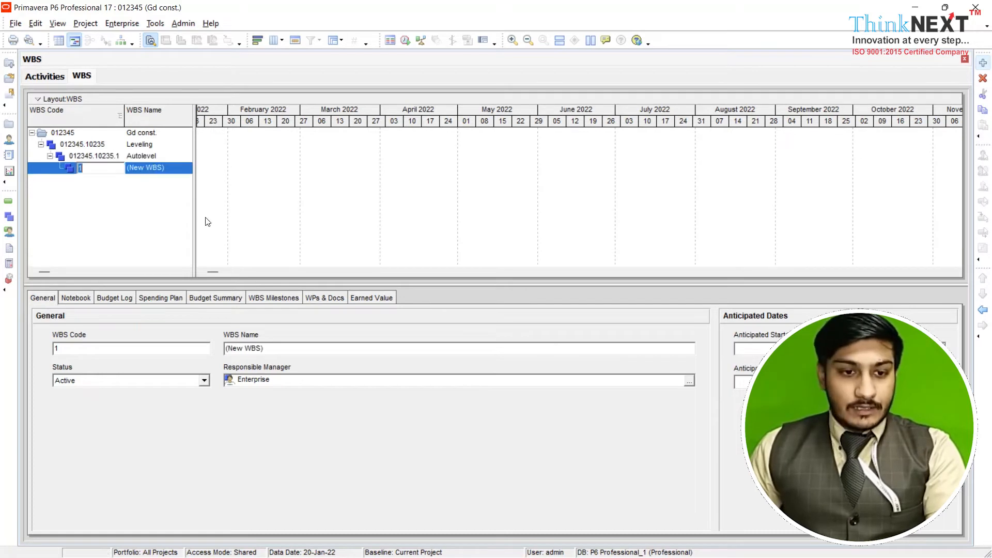
{"action": "left_click", "coordinate": [179, 172]}
{"action": "key", "text": "BackSpace"}
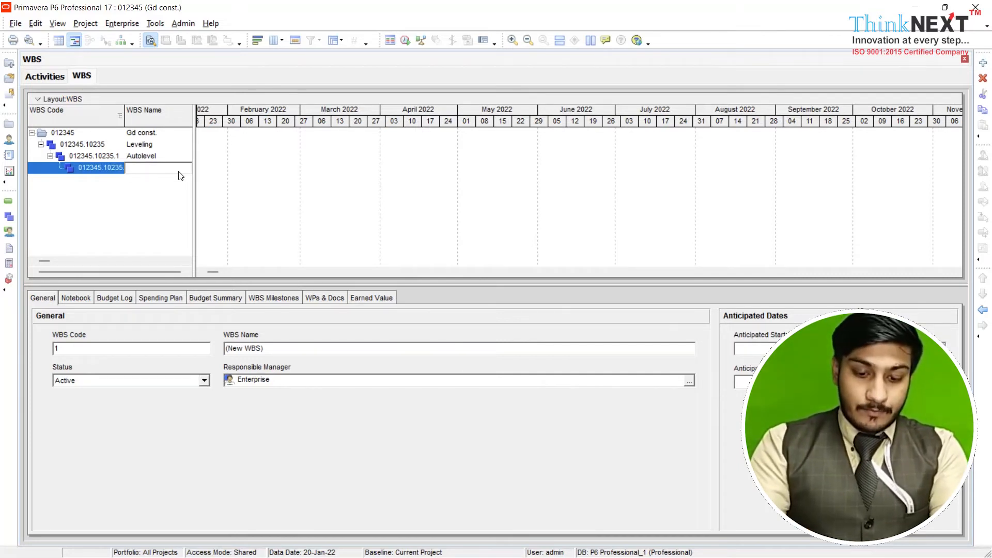
{"action": "type", "text": "p"}
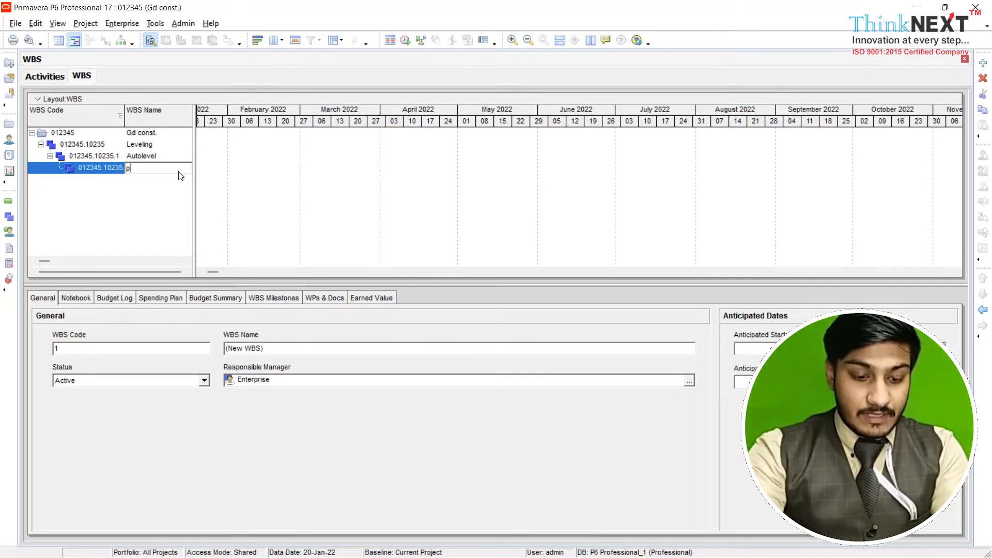
{"action": "type", "text": "lan ta"}
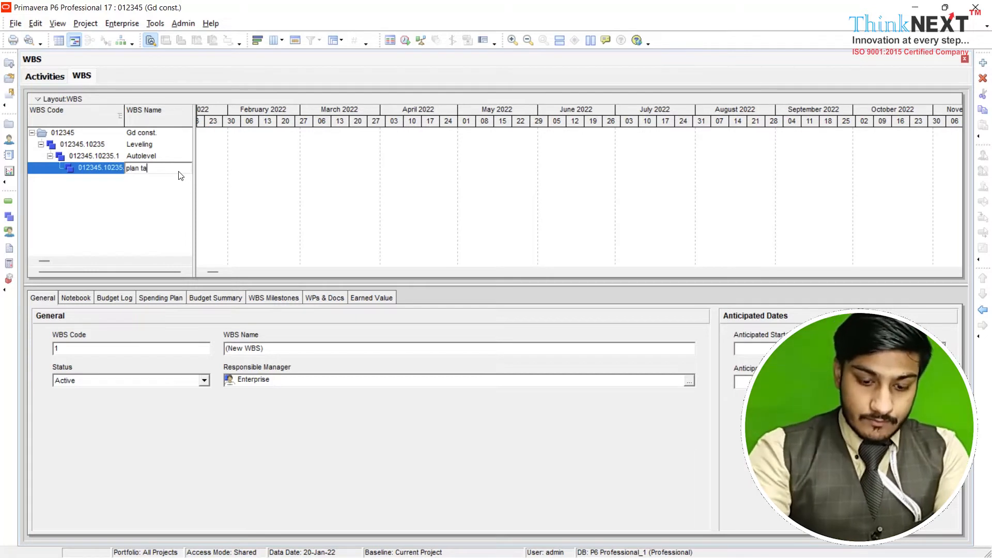
{"action": "type", "text": "ble s"}
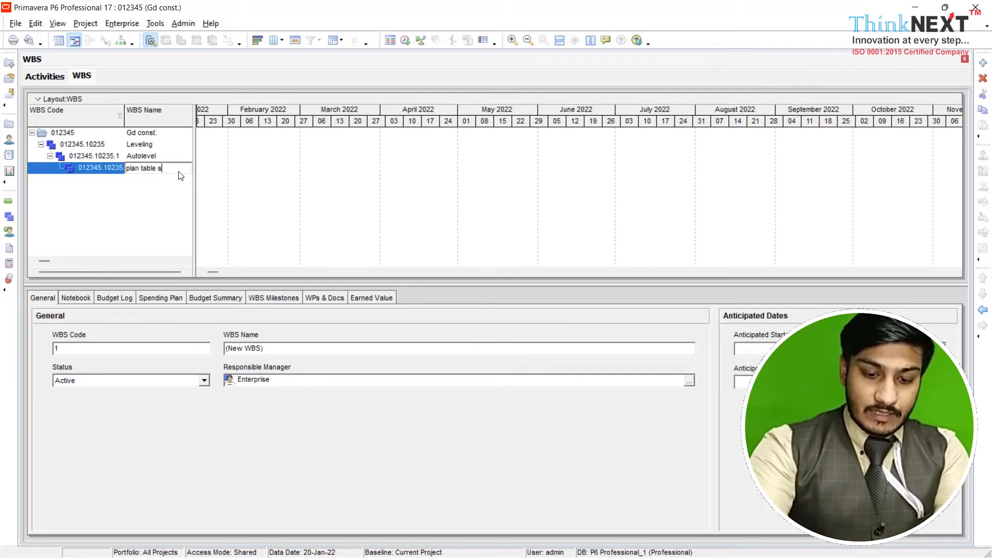
{"action": "type", "text": "urvey"}
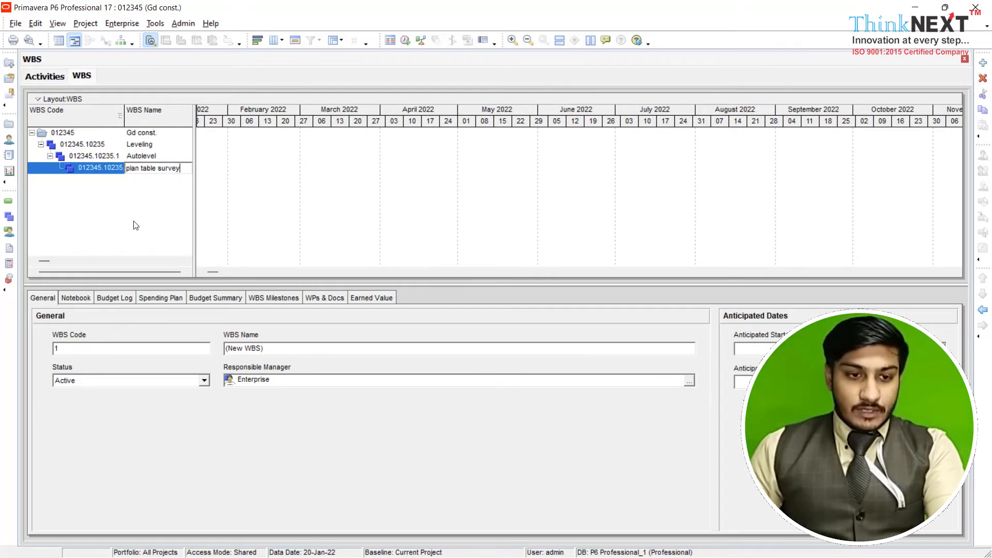
{"action": "key", "text": "Return"}
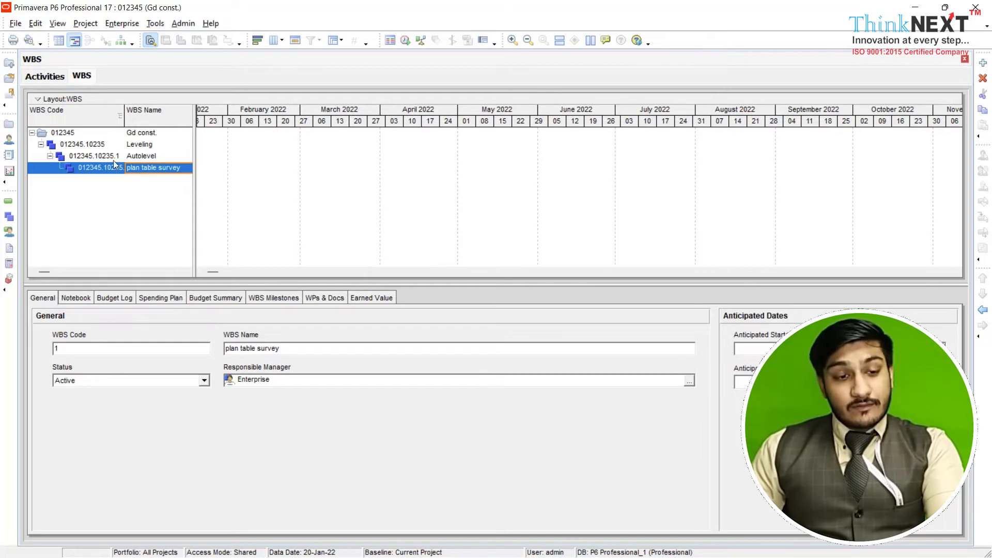
{"action": "left_click", "coordinate": [983, 309]}
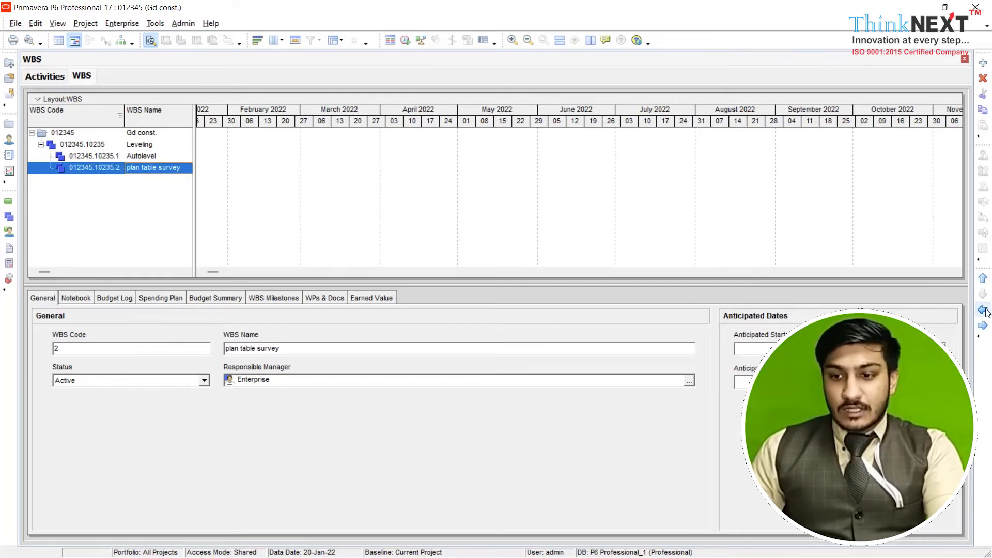
{"action": "left_click", "coordinate": [985, 312]}
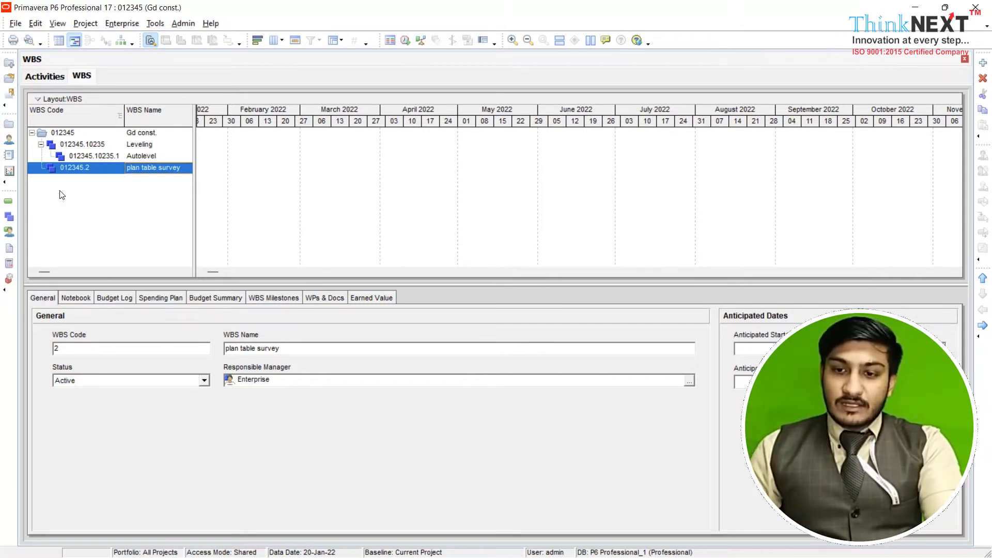
Add a child WBS element under plan table survey and name it "survey"
{"action": "left_click", "coordinate": [983, 64]}
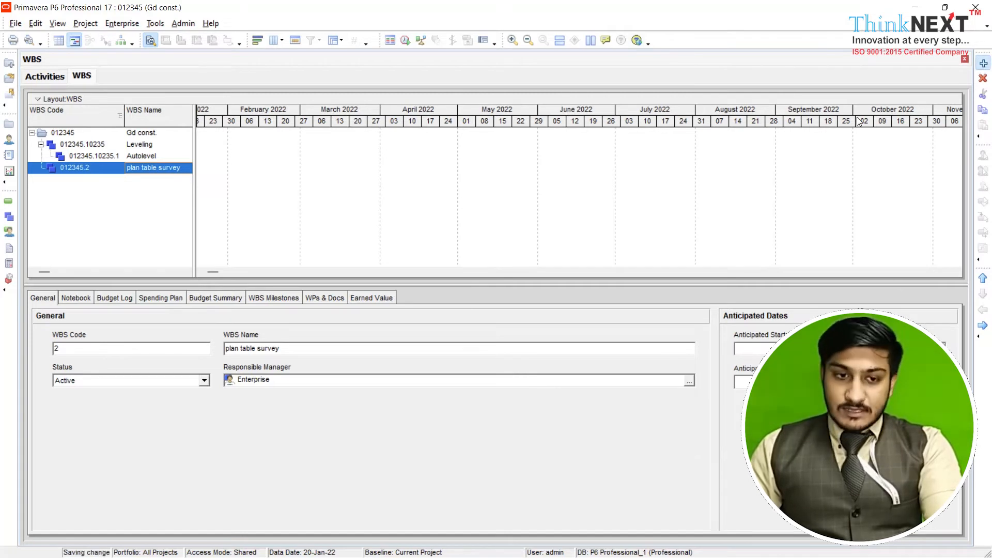
{"action": "left_click", "coordinate": [153, 181]}
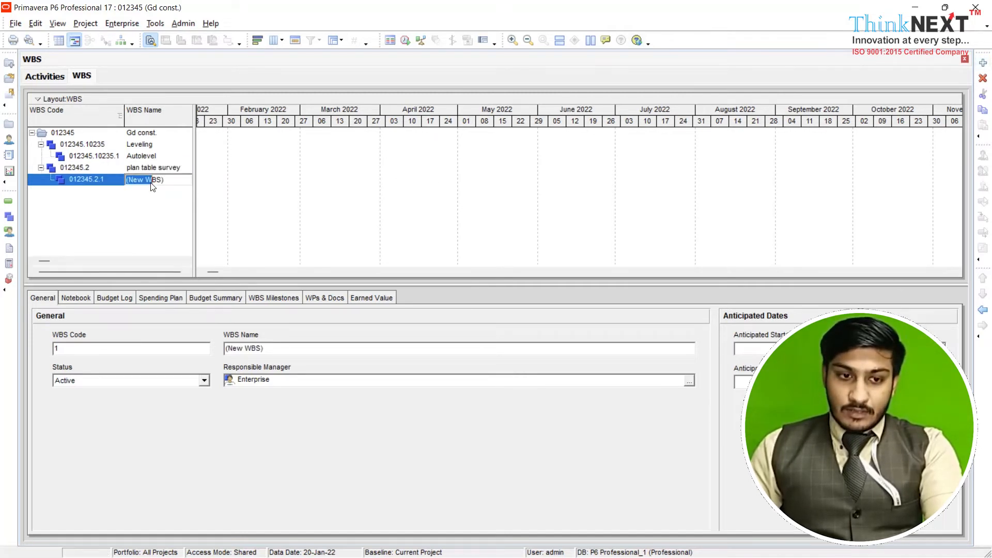
{"action": "key", "text": "BackSpace"}
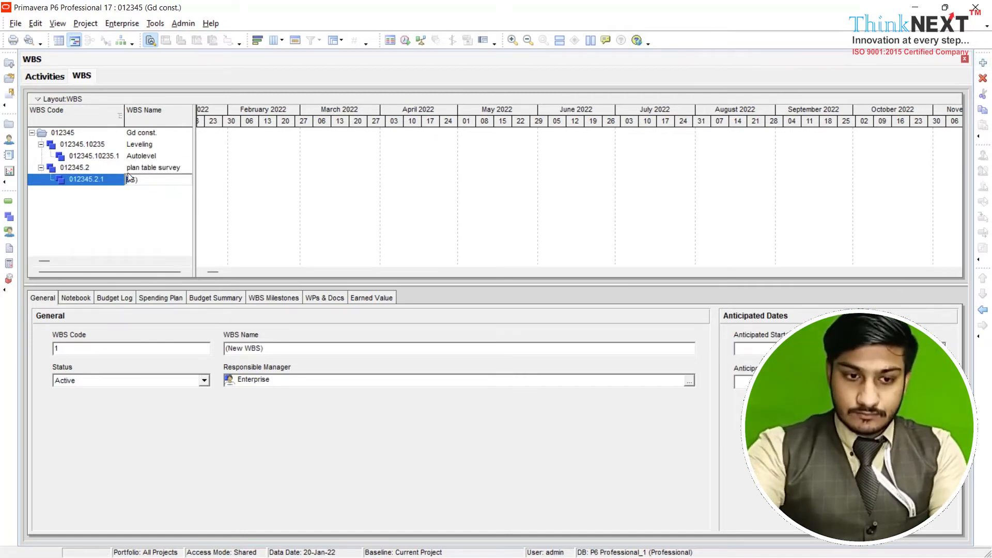
{"action": "key", "text": "BackSpace"}
{"action": "key", "text": "BackSpace"}
{"action": "key", "text": "BackSpace"}
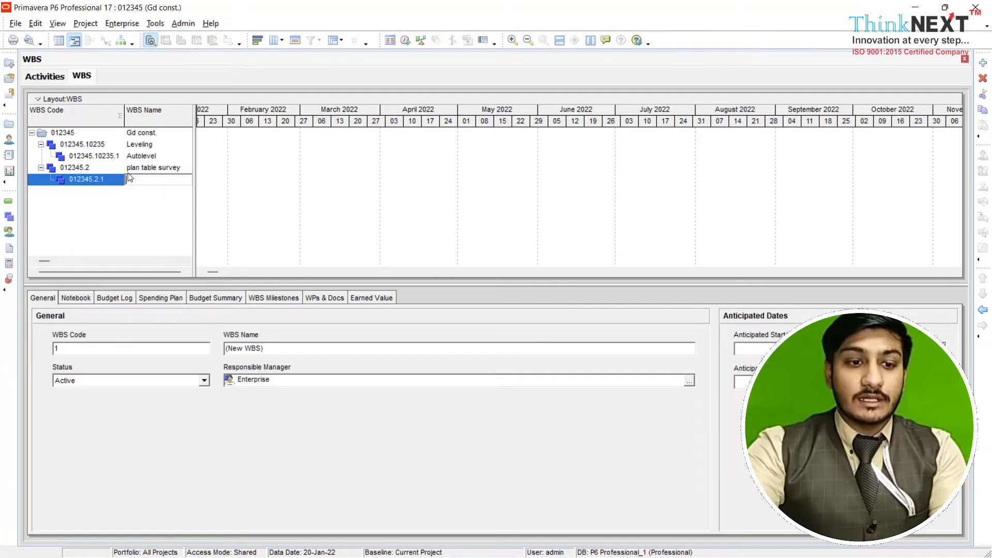
{"action": "type", "text": "surve"}
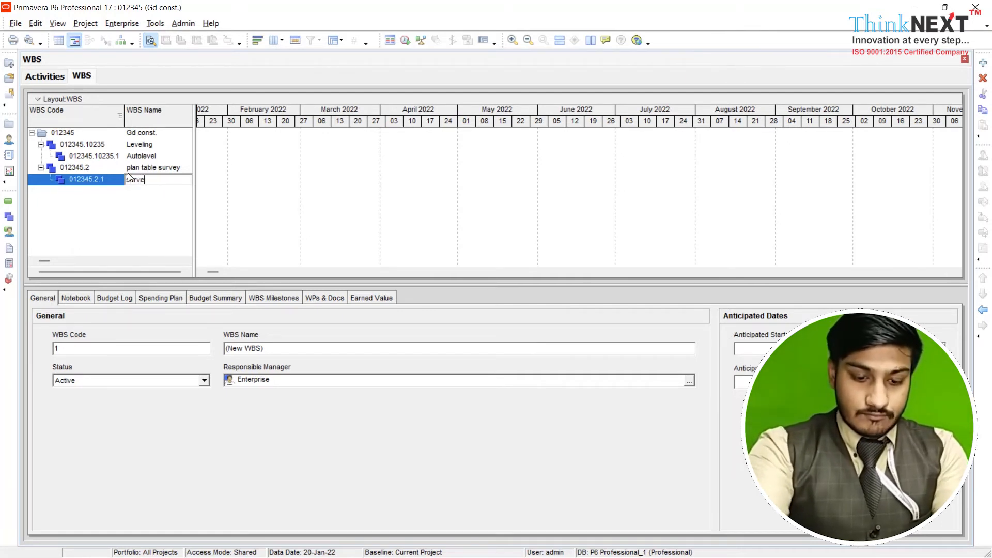
{"action": "type", "text": "y"}
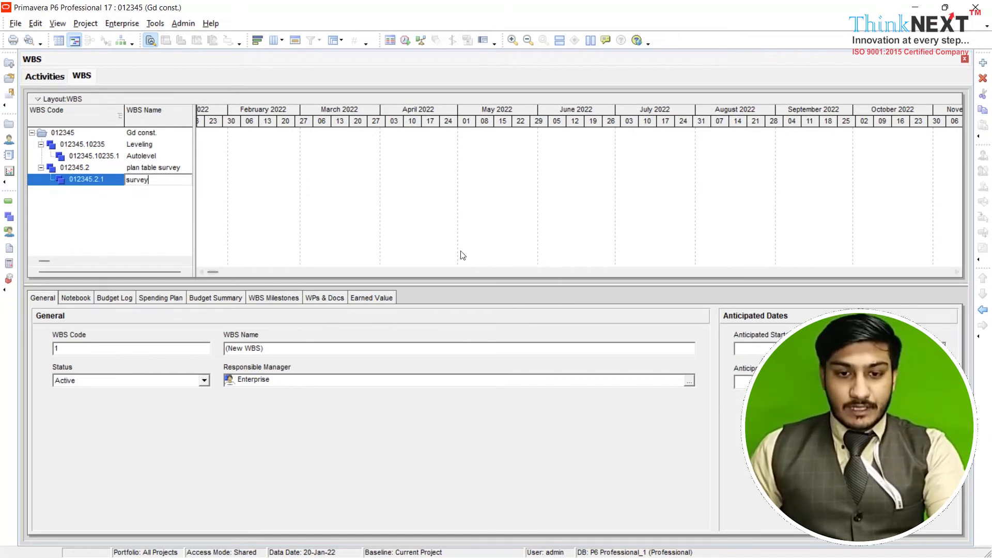
{"action": "key", "text": "Return"}
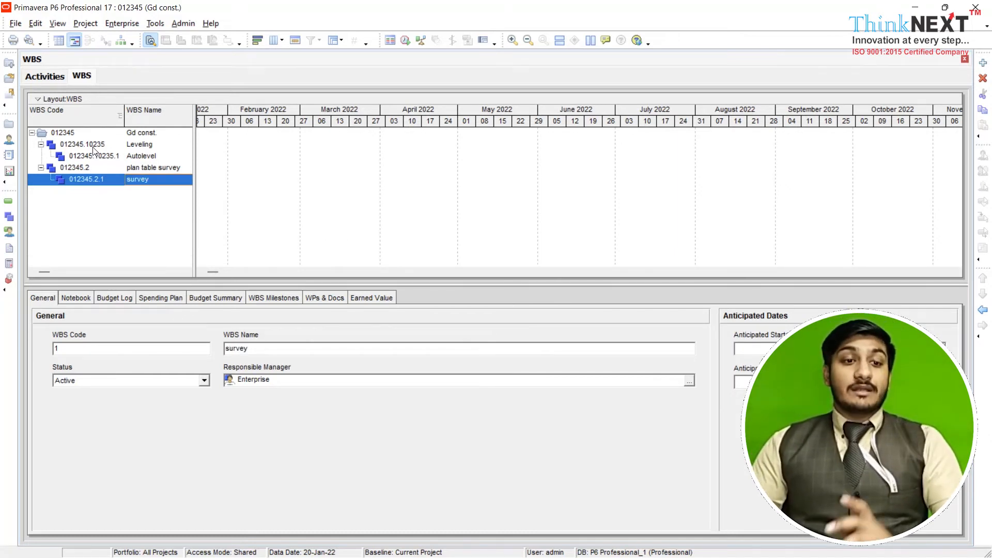
{"action": "left_click", "coordinate": [104, 155]}
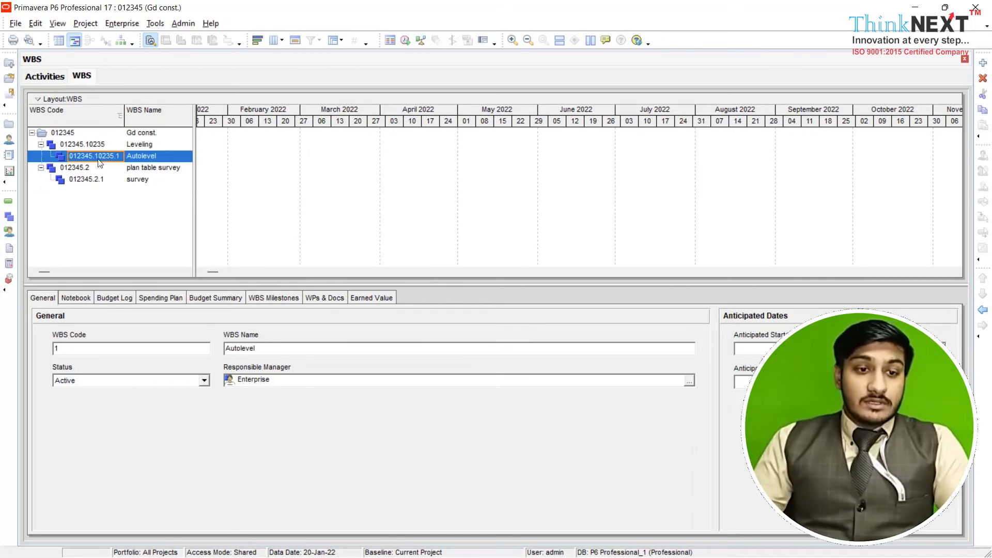
{"action": "left_click", "coordinate": [125, 145]}
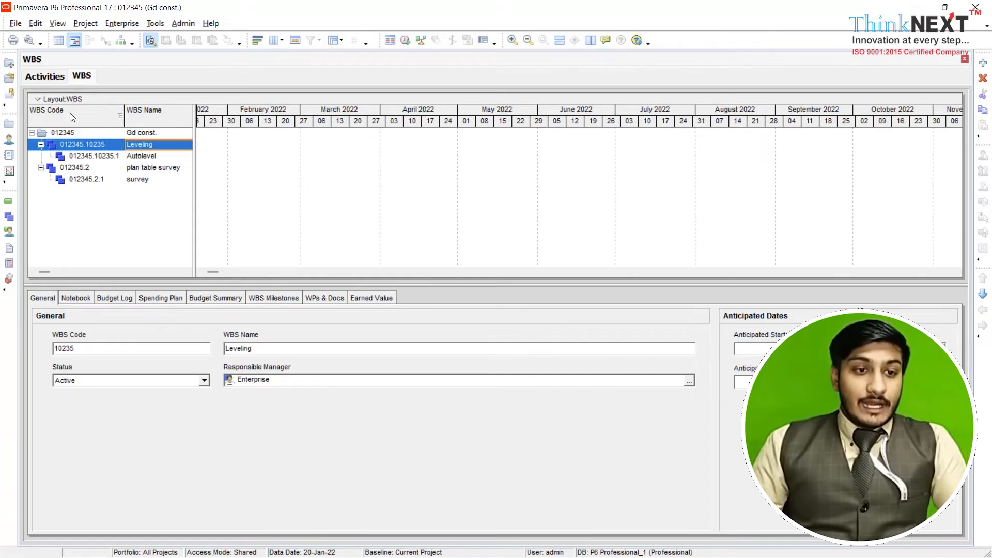
Create a new activity in the project's activities view with ID 12543 and name "leveling"
{"action": "left_click", "coordinate": [45, 77]}
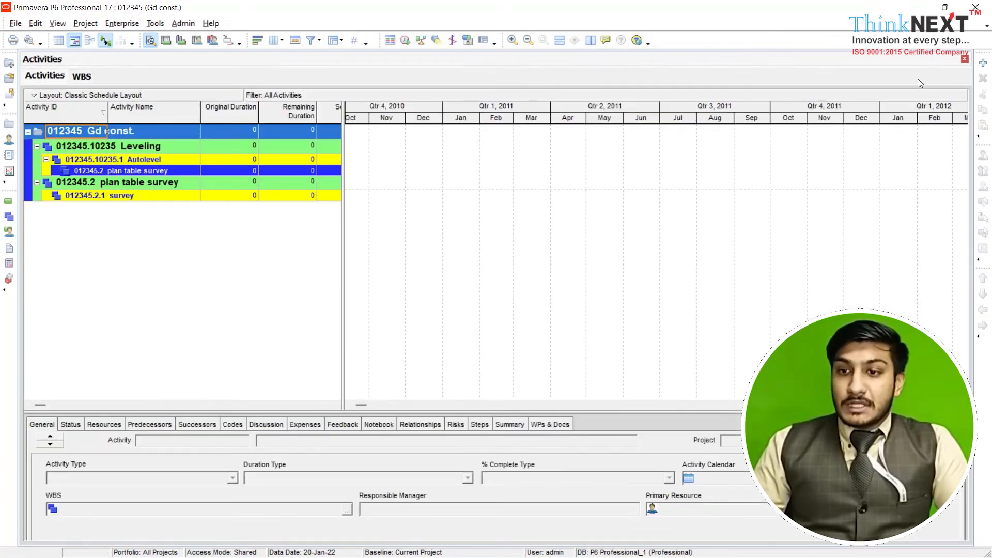
{"action": "left_click", "coordinate": [983, 63]}
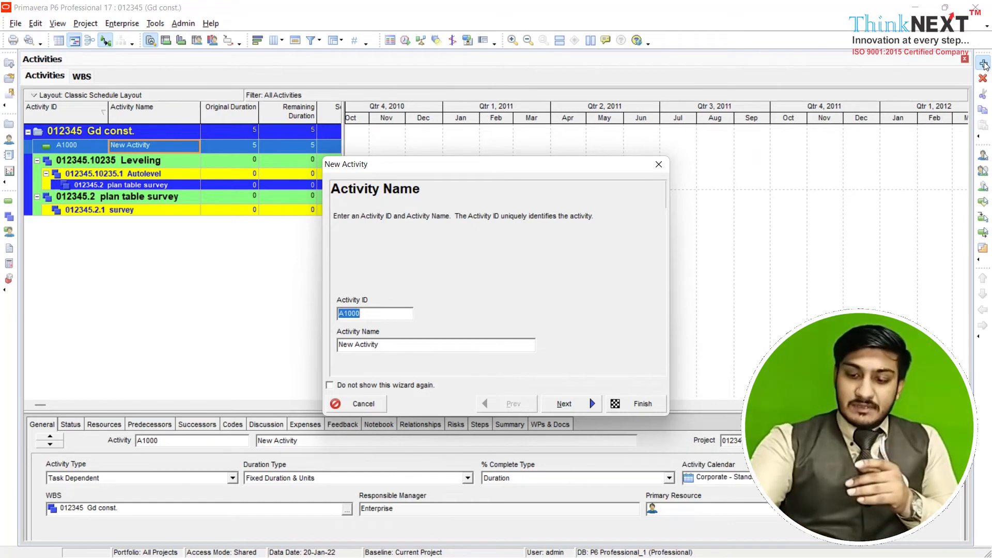
{"action": "type", "text": "12543"}
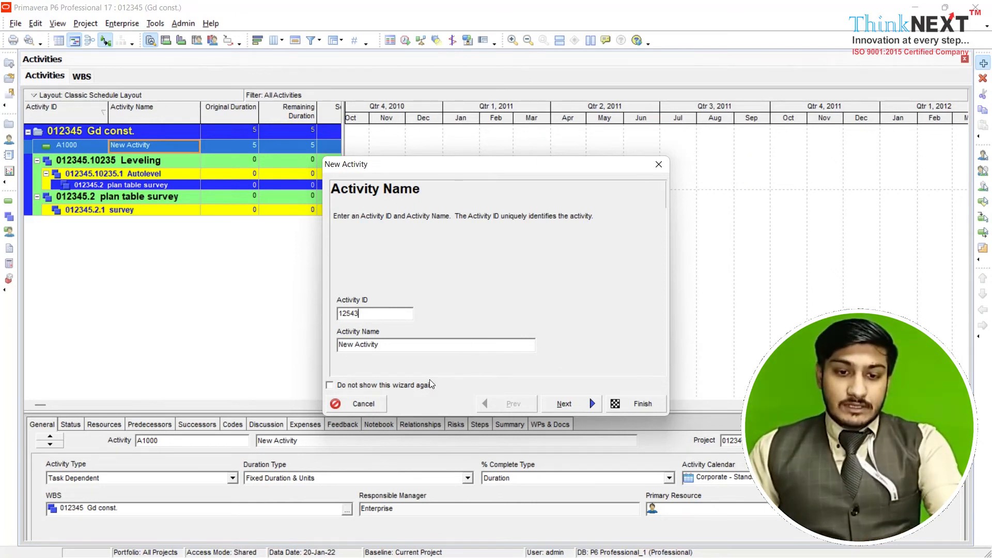
{"action": "left_click", "coordinate": [421, 350]}
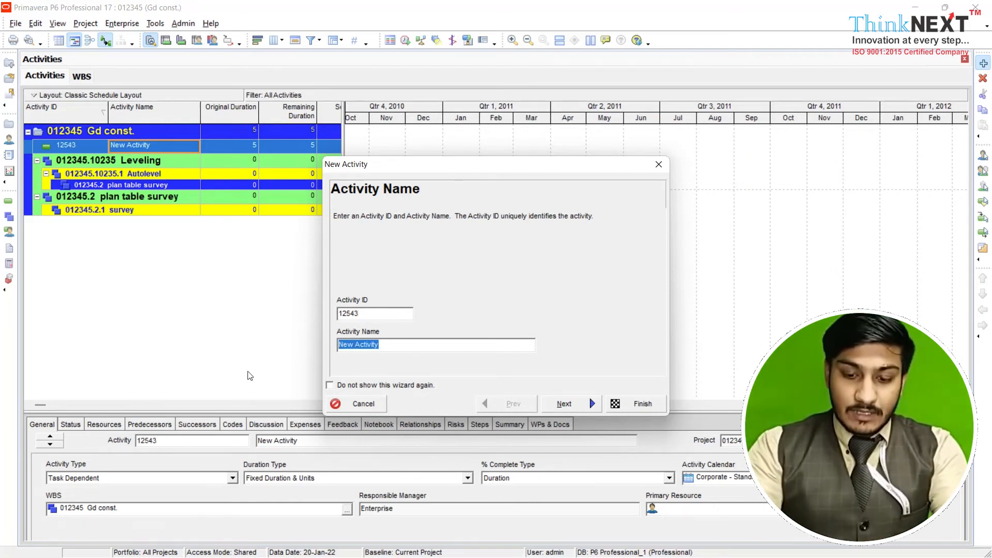
{"action": "type", "text": "level"}
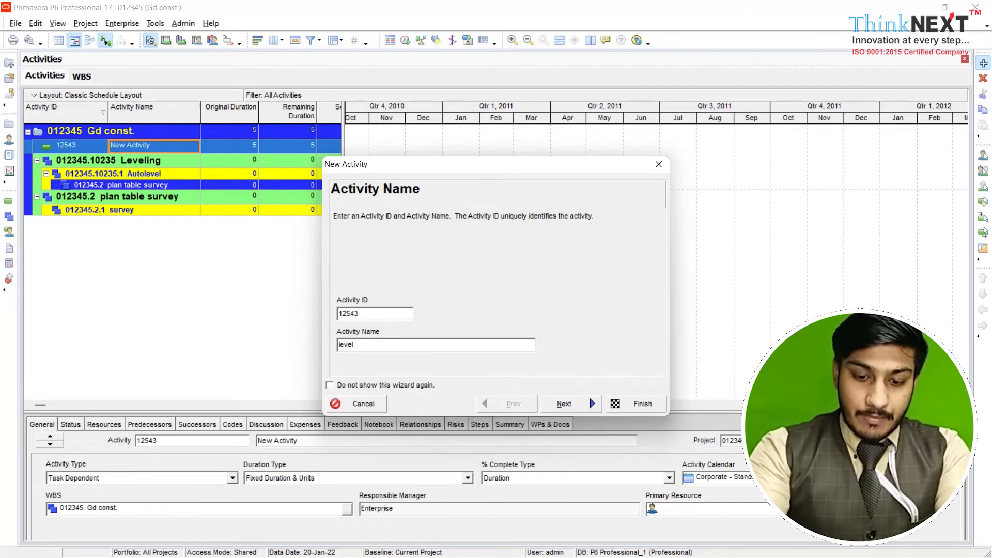
{"action": "type", "text": "ing"}
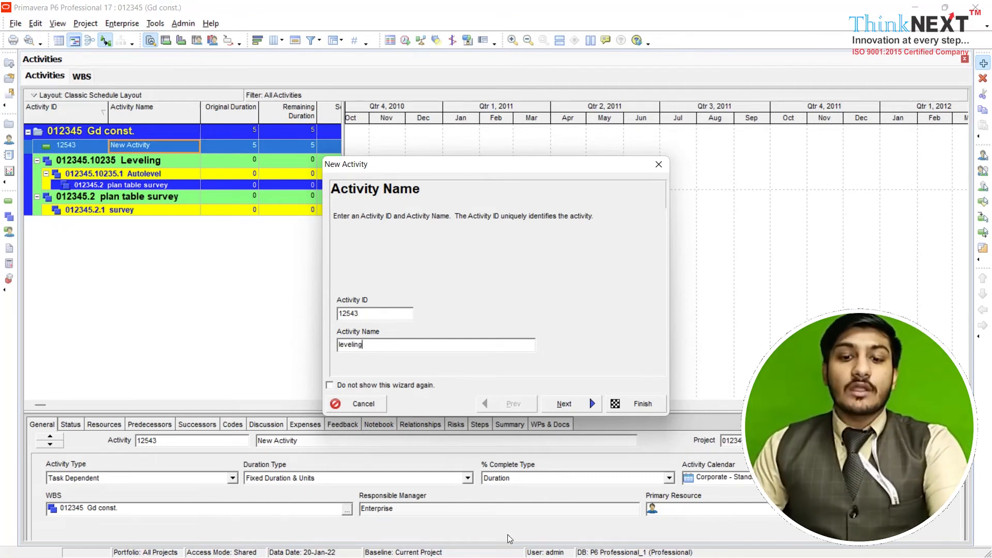
{"action": "left_click", "coordinate": [581, 407]}
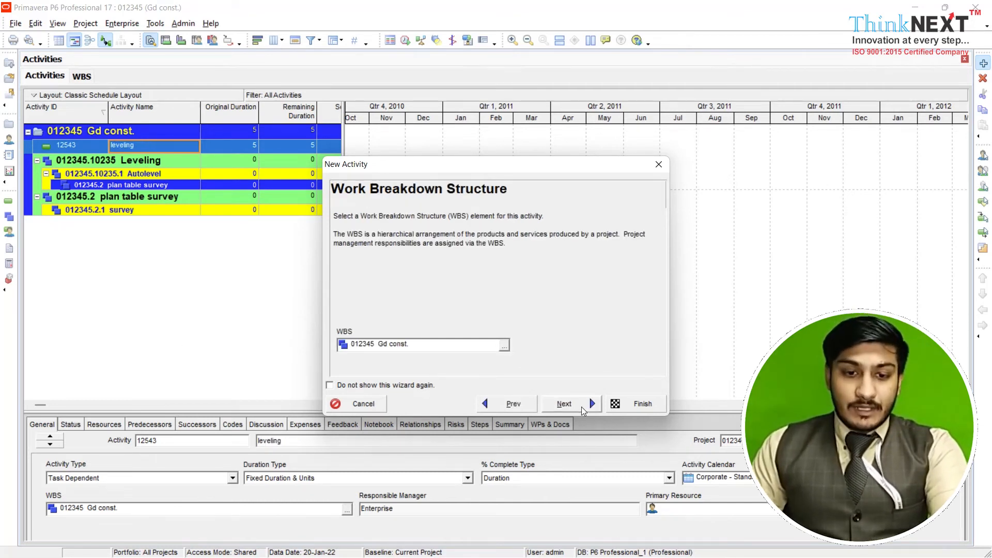
Assign the new activity to the Leveling WBS element 012345.10235
{"action": "left_click", "coordinate": [507, 347]}
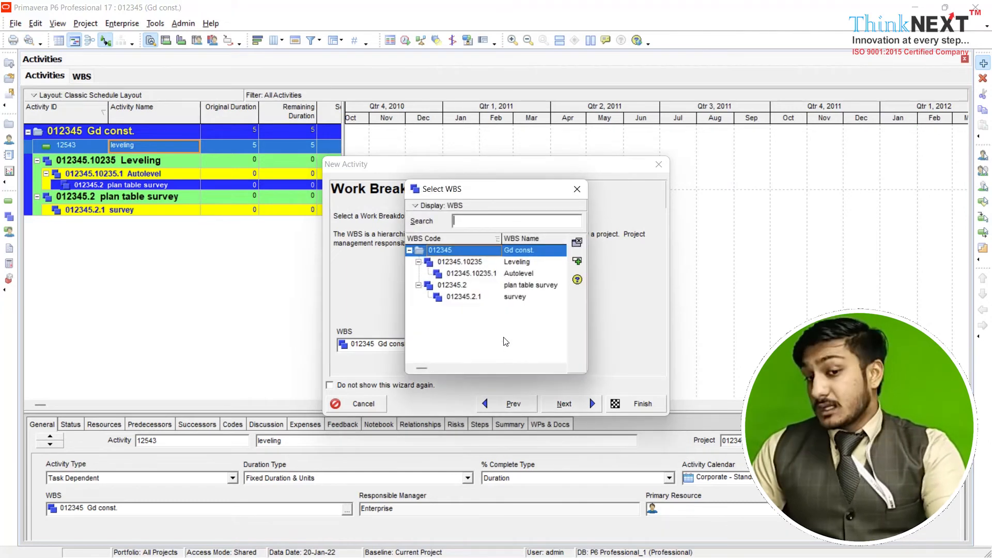
{"action": "left_click", "coordinate": [515, 262]}
{"action": "left_click", "coordinate": [577, 261]}
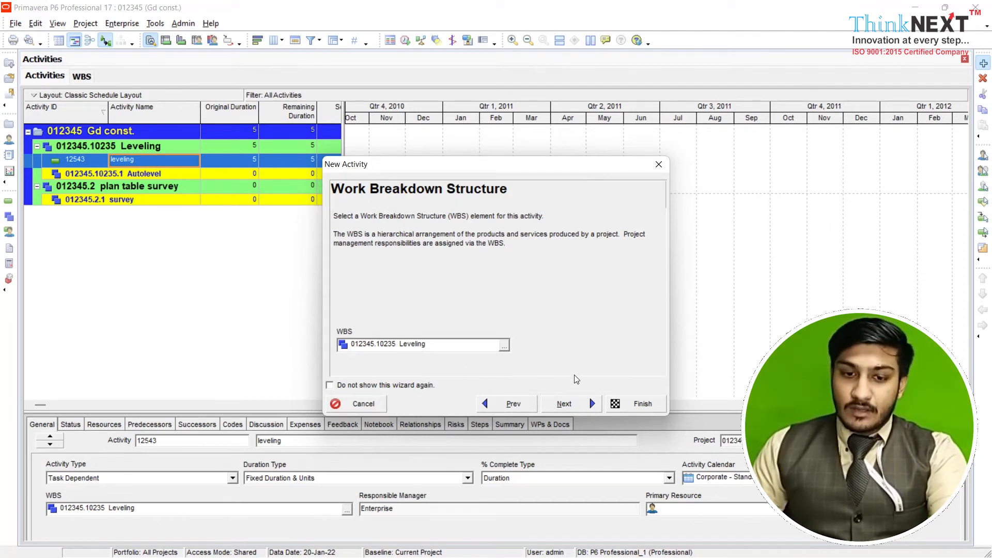
{"action": "left_click", "coordinate": [577, 412]}
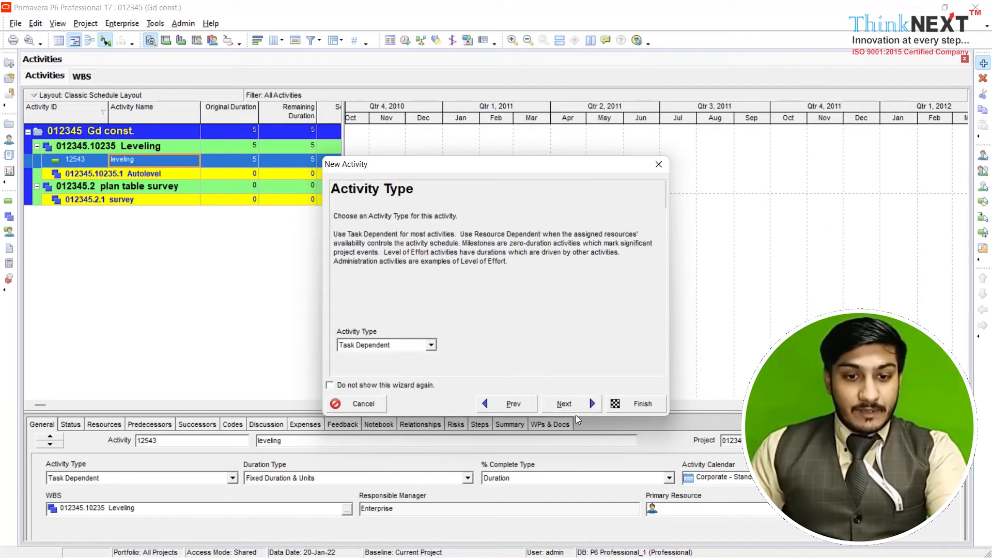
Keep the activity type Task Dependent and duration type Fixed Duration & Units, without assigning resources
{"action": "left_click", "coordinate": [431, 345]}
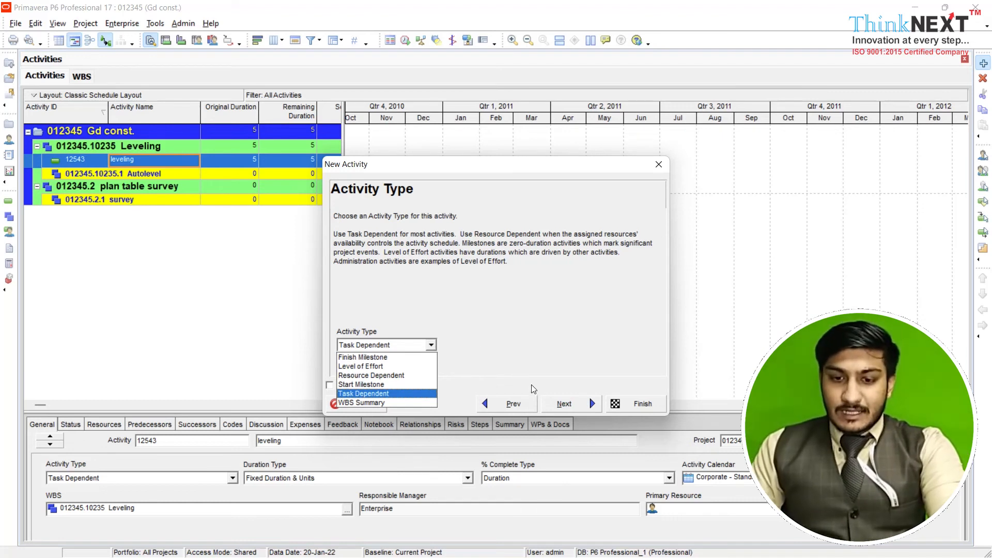
{"action": "left_click", "coordinate": [564, 406]}
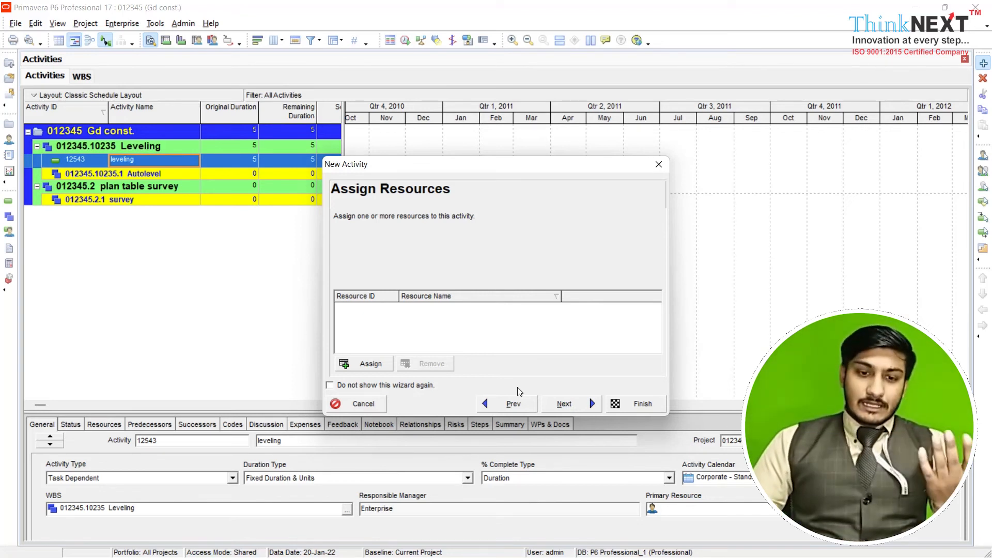
{"action": "left_click", "coordinate": [574, 408]}
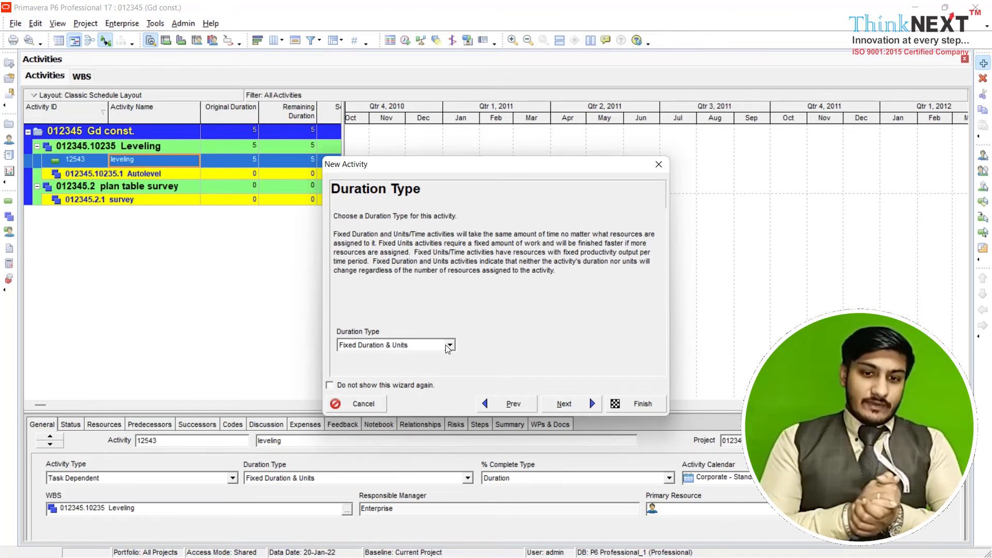
{"action": "left_click", "coordinate": [591, 408]}
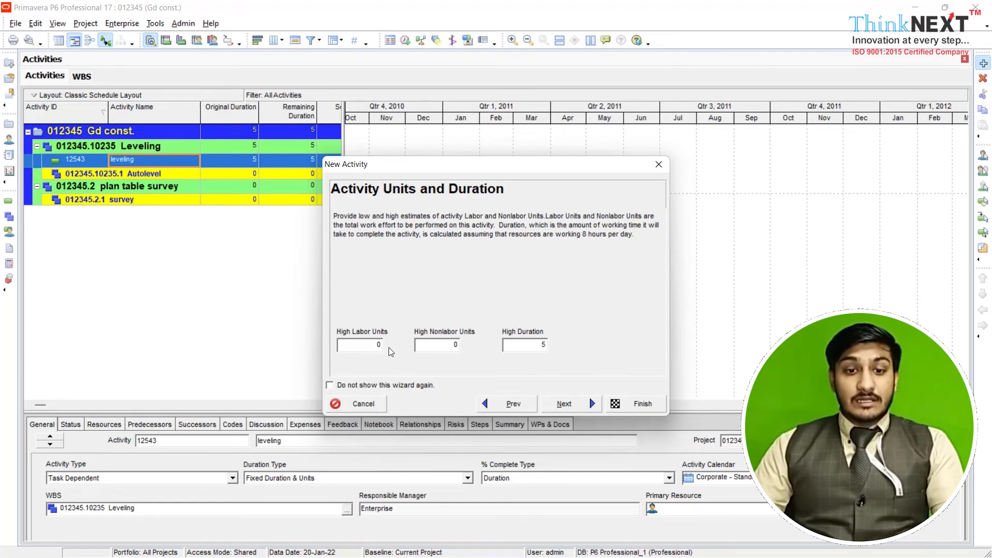
Set the activity's high labor units to 250 and high nonlabor units to 150, keeping the default duration
{"action": "left_click", "coordinate": [382, 344]}
{"action": "double_click", "coordinate": [382, 344]}
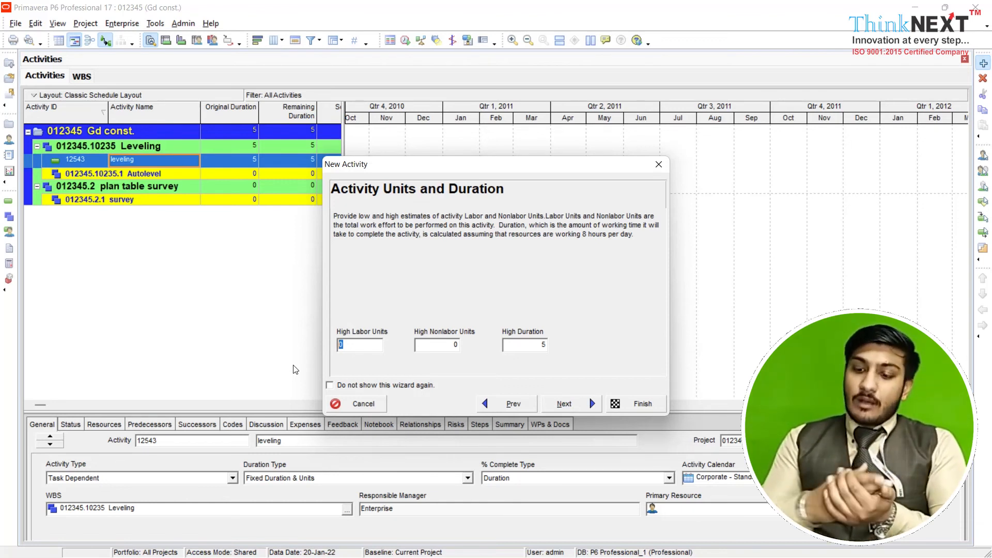
{"action": "type", "text": "250"}
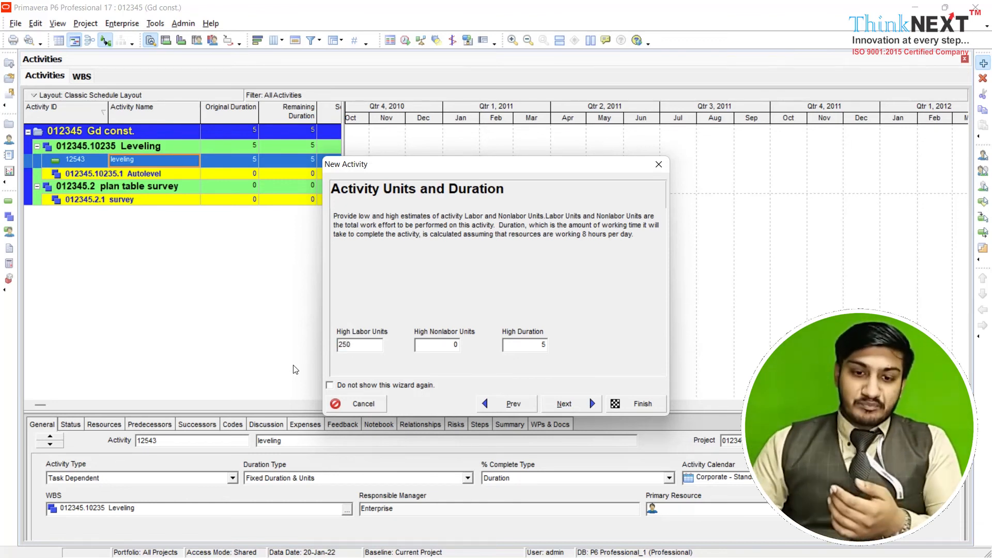
{"action": "key", "text": "Tab"}
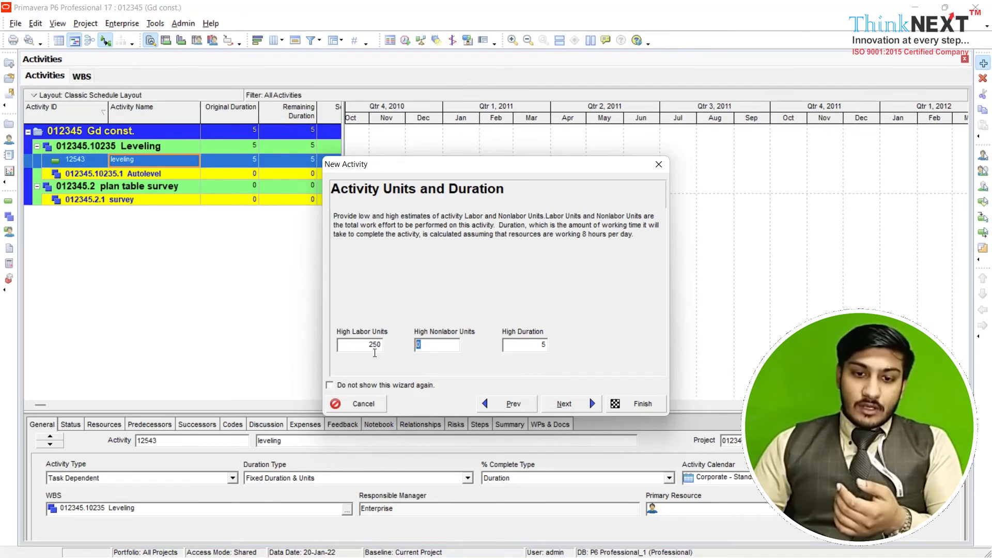
{"action": "type", "text": "150"}
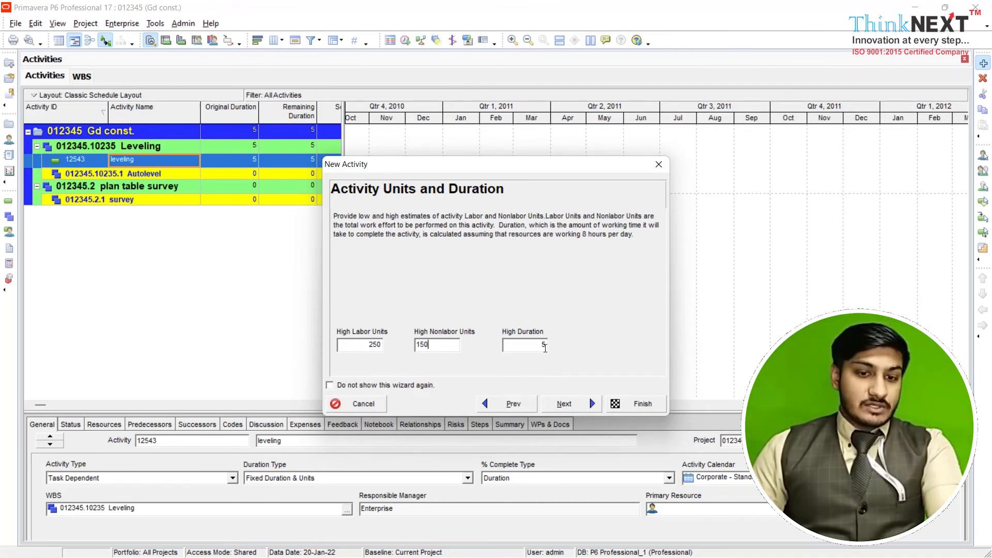
{"action": "left_click", "coordinate": [594, 402]}
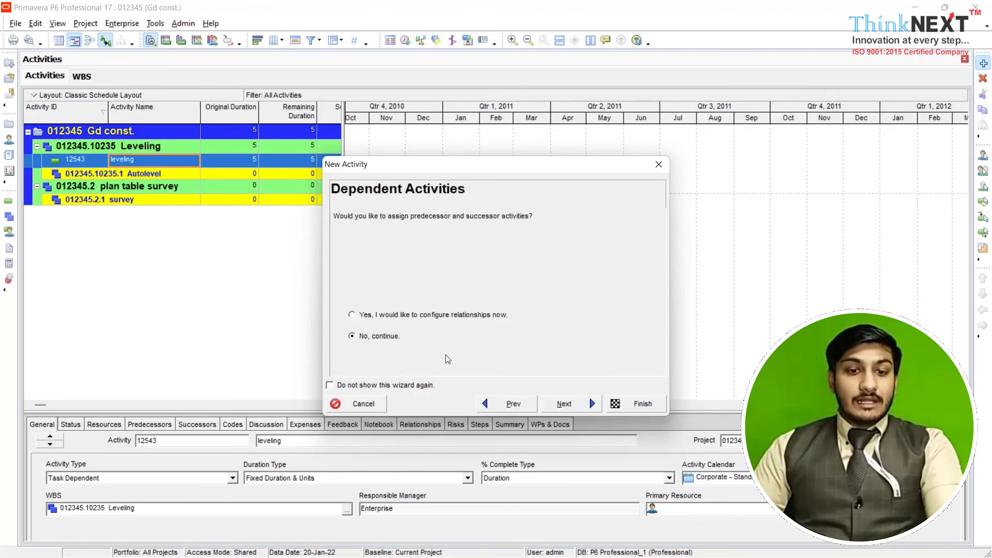
Complete the new activity without configuring relationships or additional details
{"action": "left_click", "coordinate": [559, 403]}
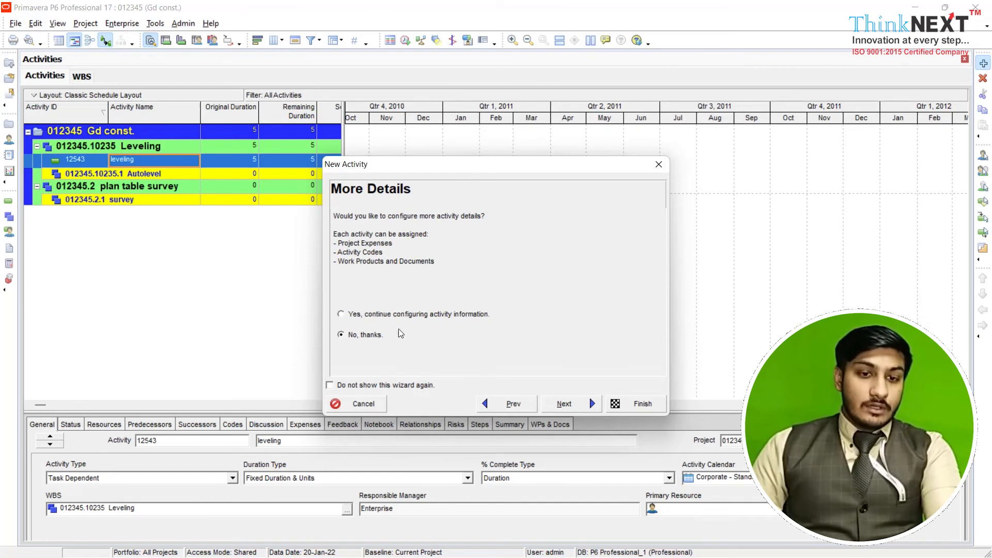
{"action": "left_click", "coordinate": [565, 402]}
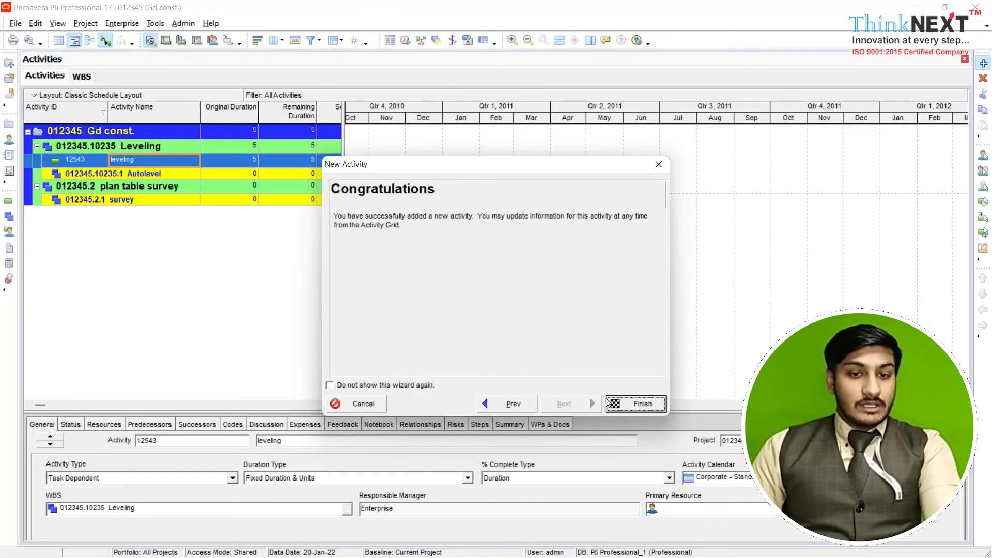
{"action": "left_click", "coordinate": [622, 403]}
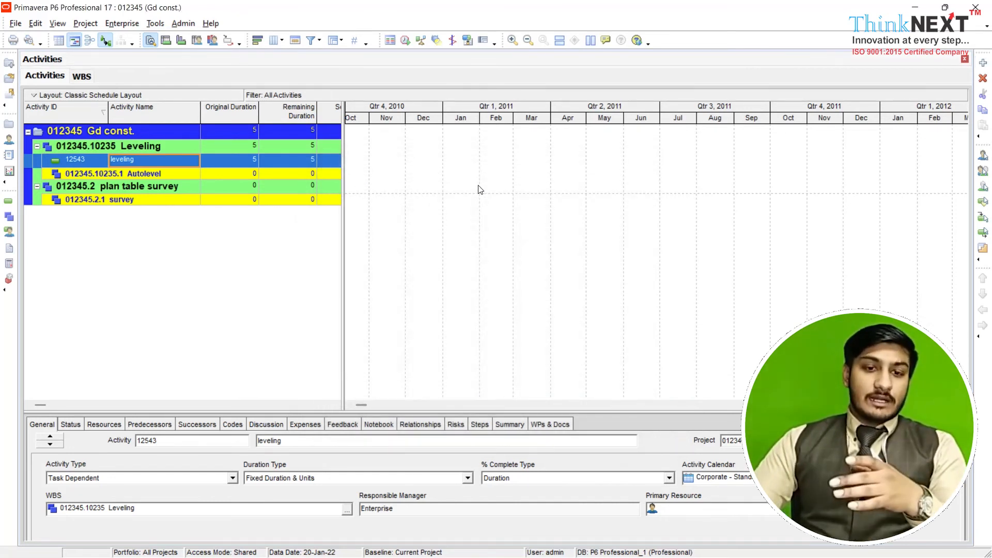
Lengthen the leveling bar in the Gantt chart to about 14 days and accept a Start On or After constraint on 20-Jan-22
{"action": "left_click", "coordinate": [471, 202]}
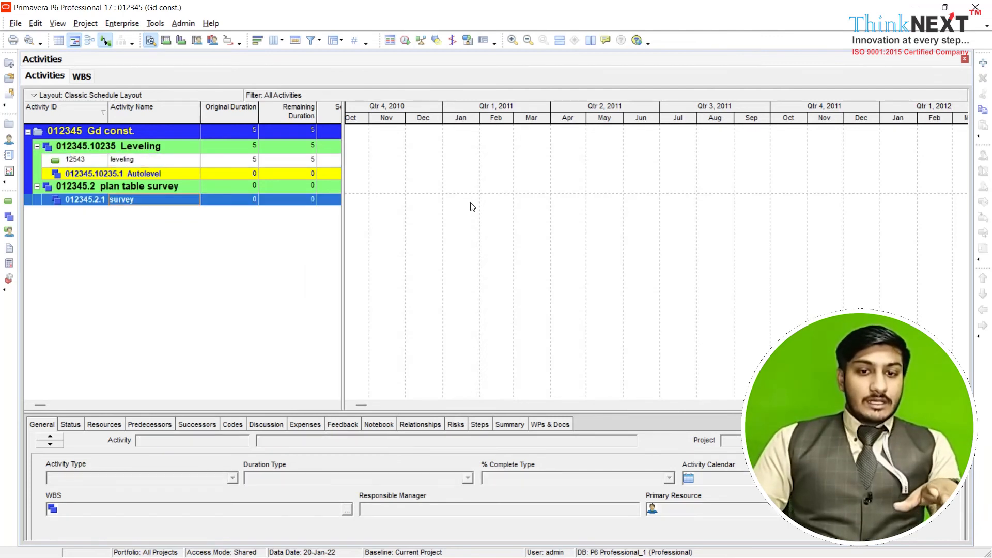
{"action": "double_click", "coordinate": [570, 244]}
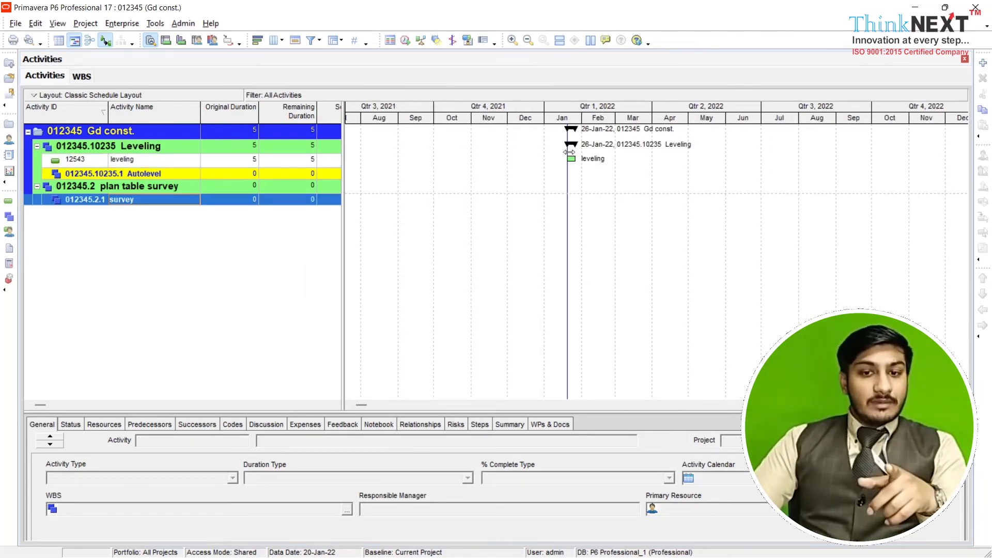
{"action": "mouse_move", "coordinate": [570, 156]}
{"action": "left_mouse_down"}
{"action": "mouse_move", "coordinate": [593, 161]}
{"action": "mouse_move", "coordinate": [583, 162]}
{"action": "left_mouse_up"}
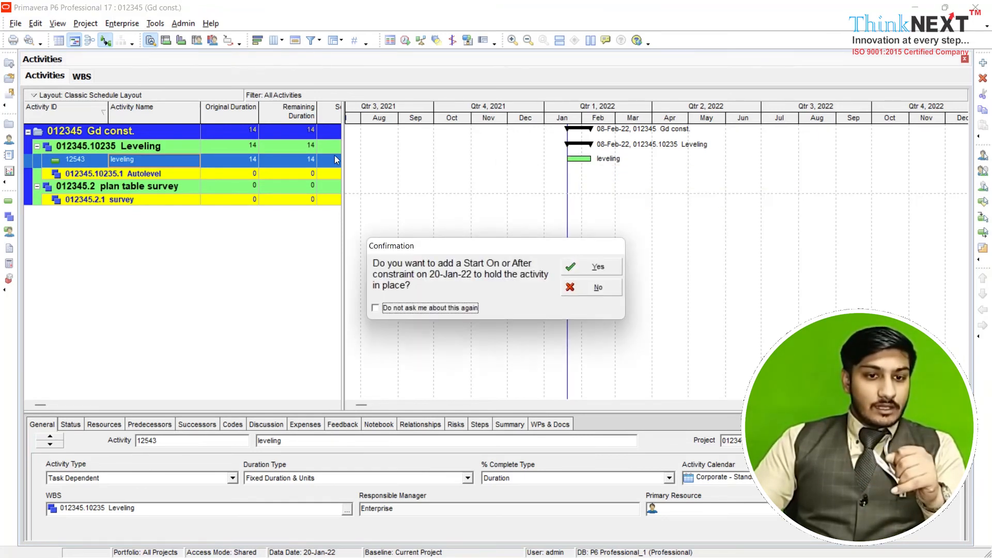
{"action": "left_click", "coordinate": [611, 267]}
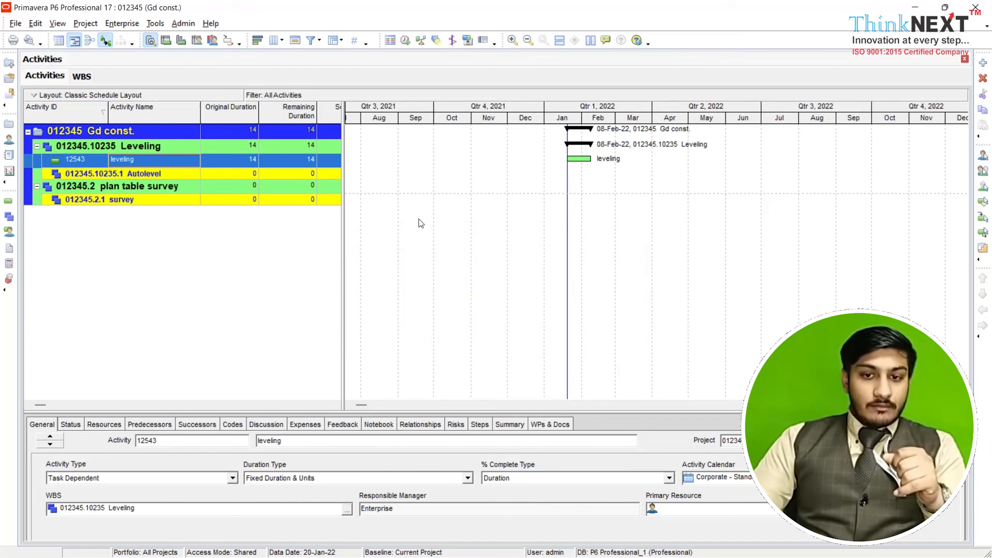
Set the leveling activity's original duration to 25, and adjust its Gantt bar, accepting the Start On or After constraint on 20-Jan-22
{"action": "left_click", "coordinate": [254, 160]}
{"action": "left_click", "coordinate": [254, 160]}
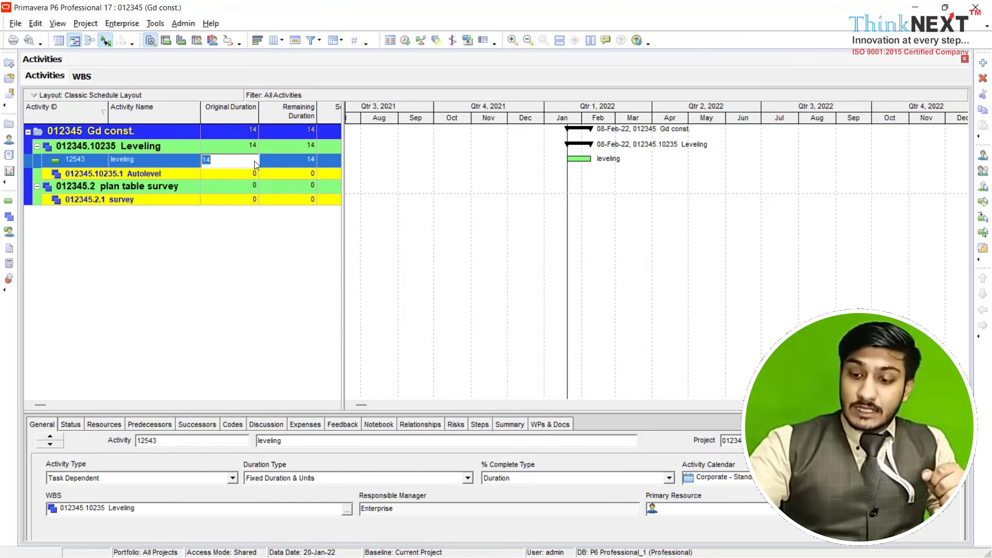
{"action": "type", "text": "25"}
{"action": "key", "text": "Return"}
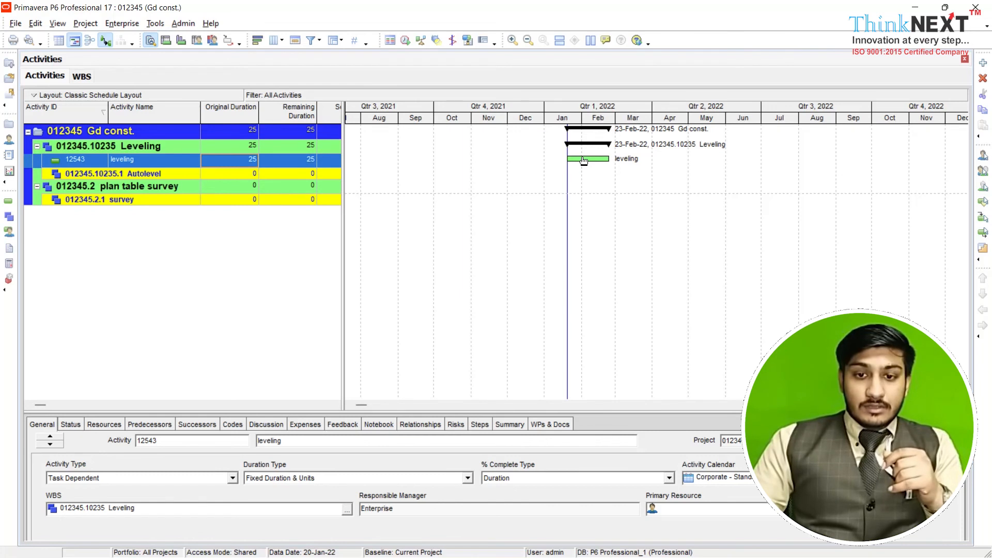
{"action": "mouse_move", "coordinate": [585, 163]}
{"action": "left_mouse_down"}
{"action": "mouse_move", "coordinate": [616, 161]}
{"action": "mouse_move", "coordinate": [603, 162]}
{"action": "left_mouse_up"}
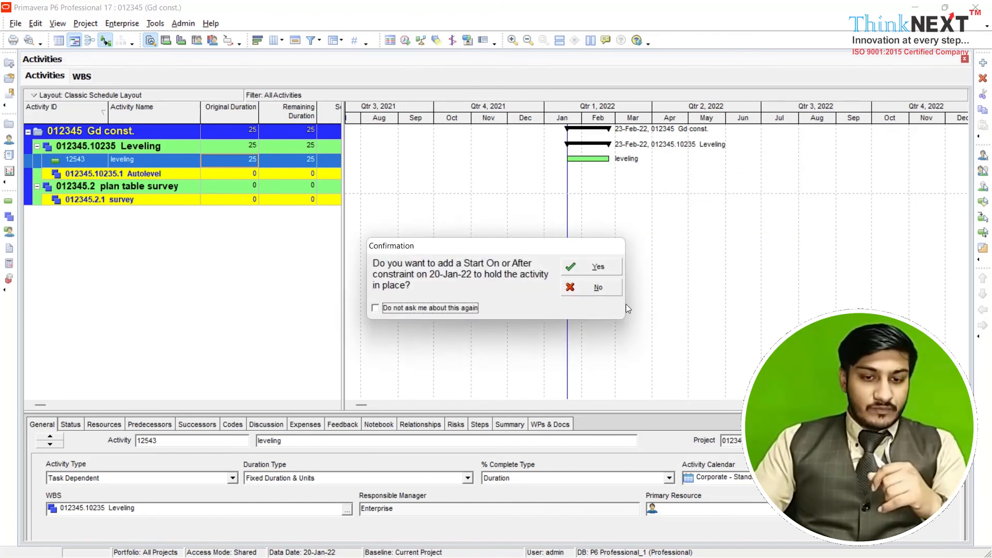
{"action": "left_click", "coordinate": [601, 268]}
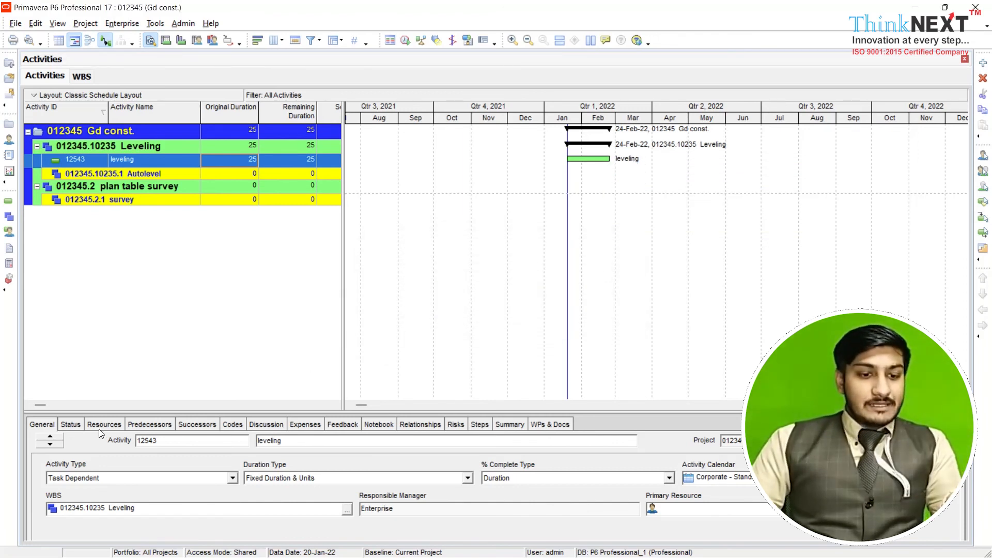
Examine the leveling activity's status details in an enlarged details area, and return to its general details
{"action": "left_click", "coordinate": [71, 426]}
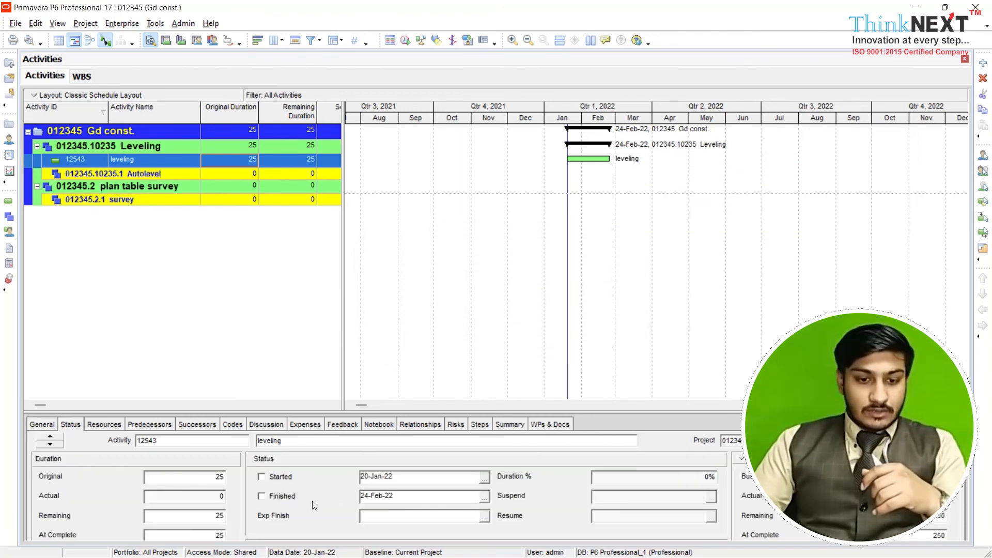
{"action": "left_click_drag", "start_coordinate": [399, 413], "coordinate": [398, 361]}
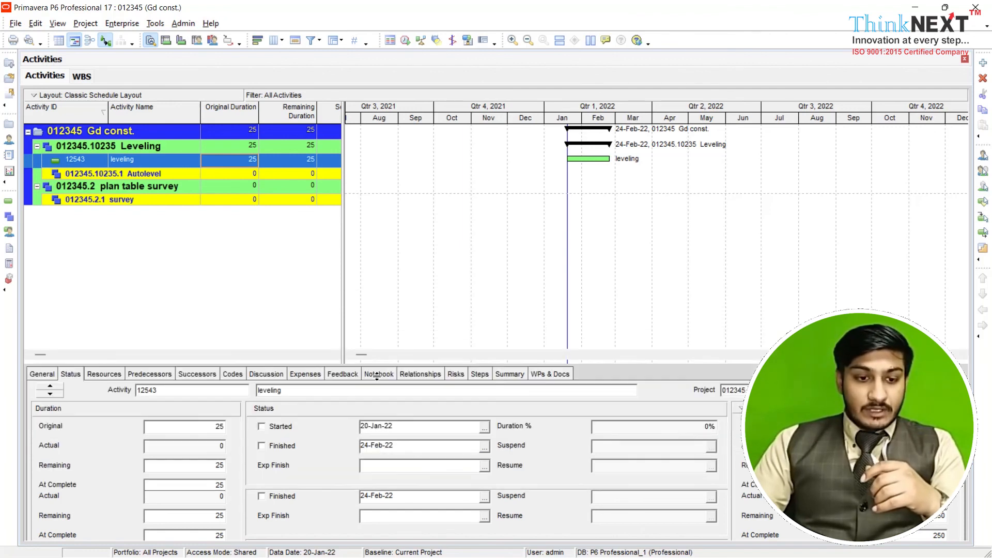
{"action": "left_click", "coordinate": [42, 374]}
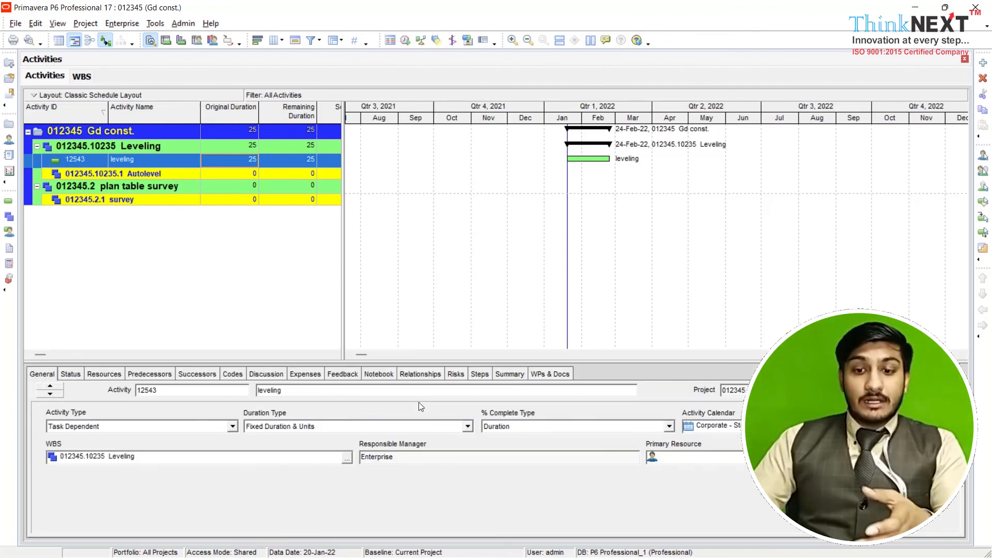